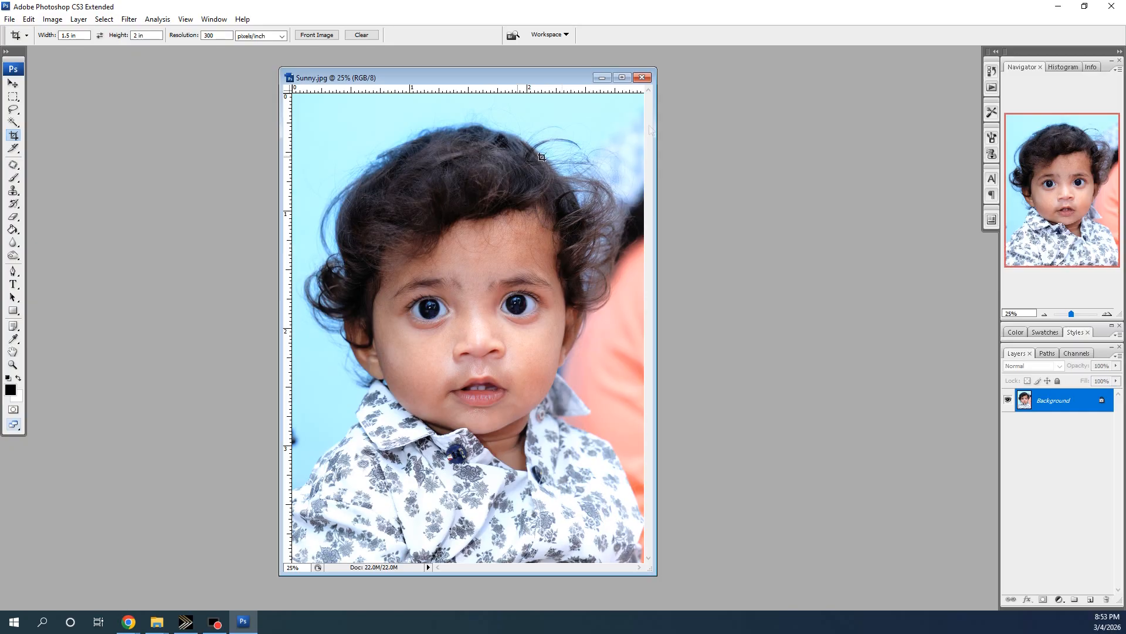
- Configure the Crop tool for a width of 1.5 in, a height of 2 in and a resolution of 300 pixels/inch
left_click(621, 77)
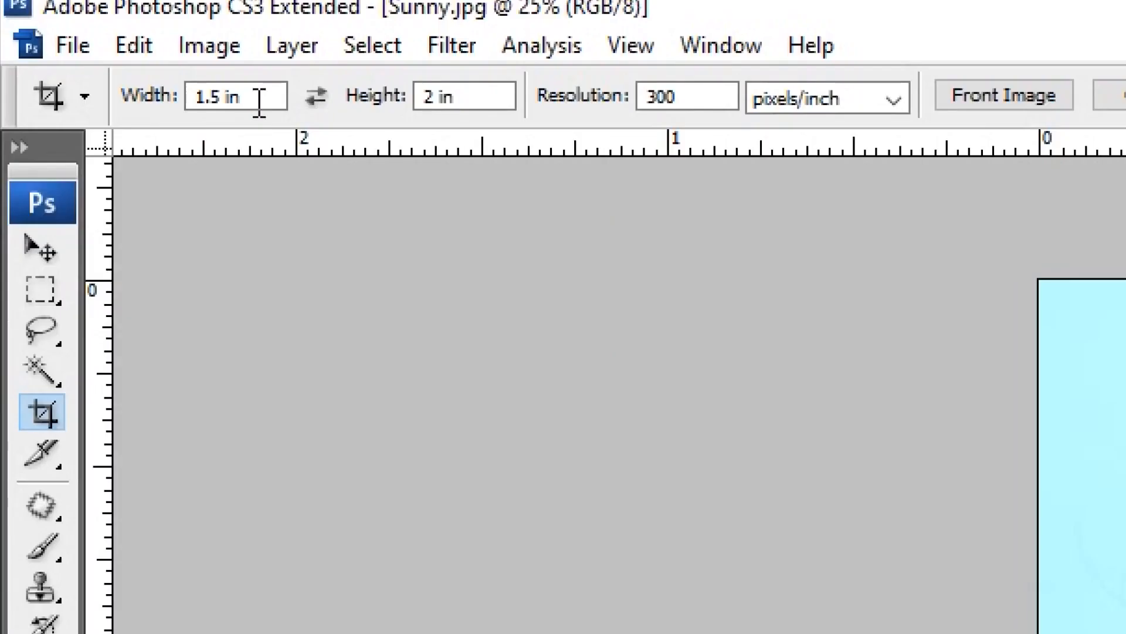
left_click_drag(81, 37, 61, 51)
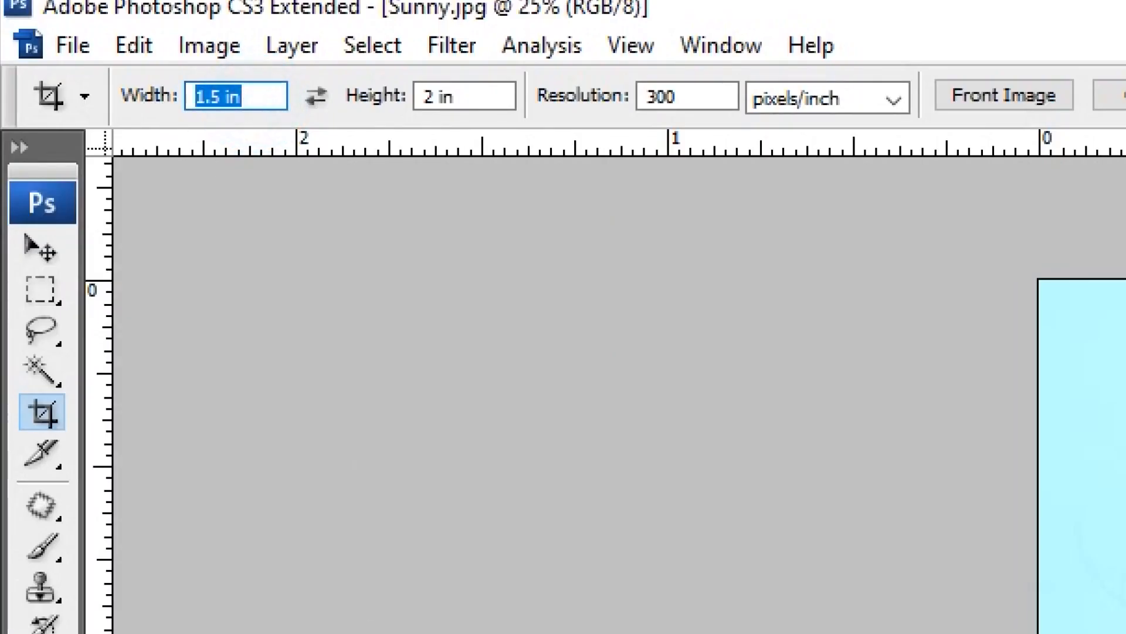
type("1.5")
key("Tab")
type("2 in")
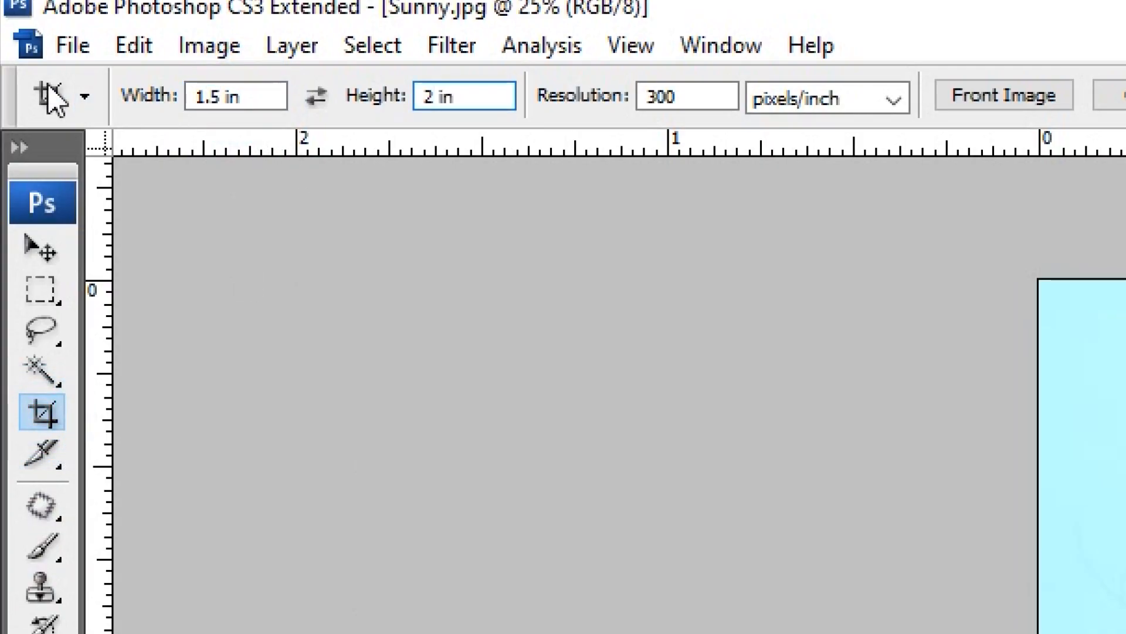
key("Tab")
type("300")
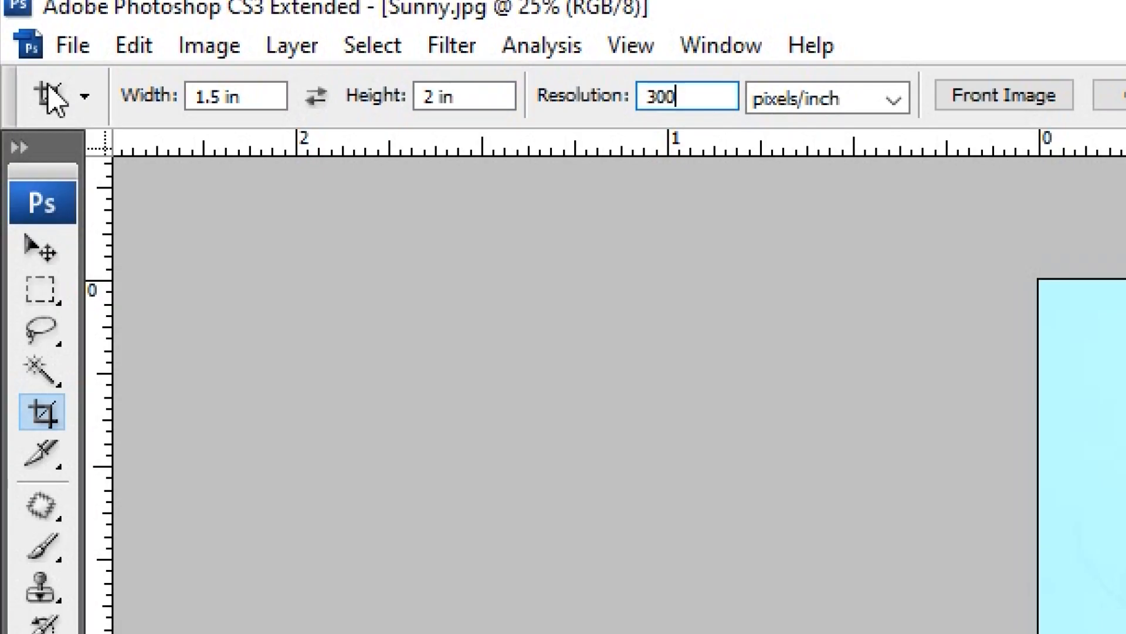
key("Return")
- Crop the entire portrait to the fixed 1.5 × 2 in passport format
left_click_drag(874, 214, 1125, 633)
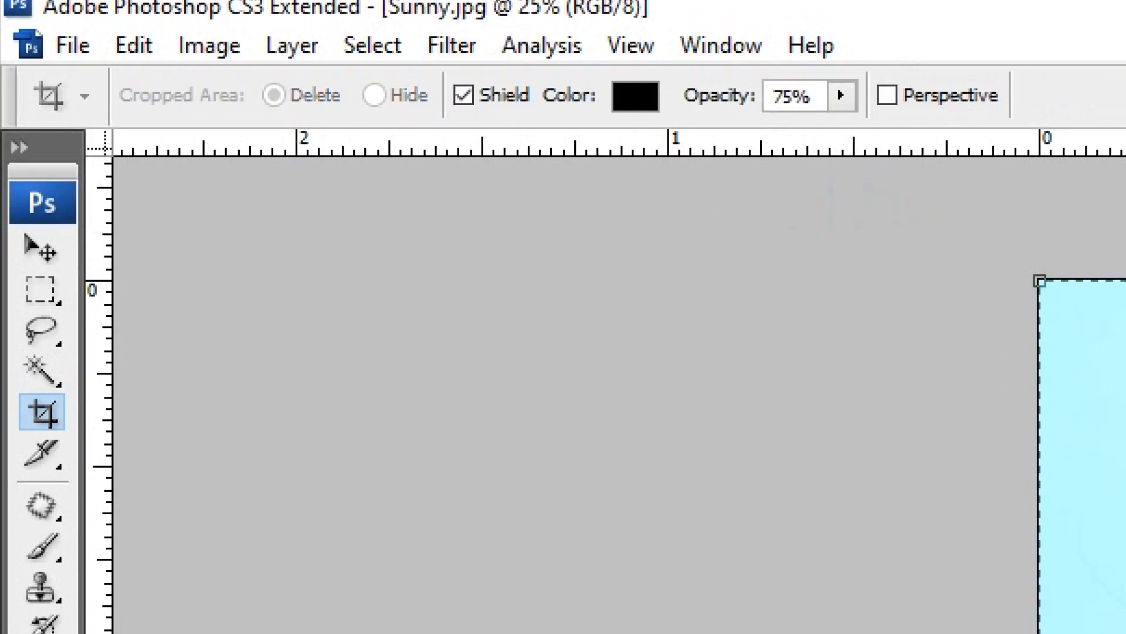
key("Return")
key("ctrl+plus")
key("ctrl+plus")
key("ctrl+plus")
key("ctrl+plus")
key("ctrl+plus")
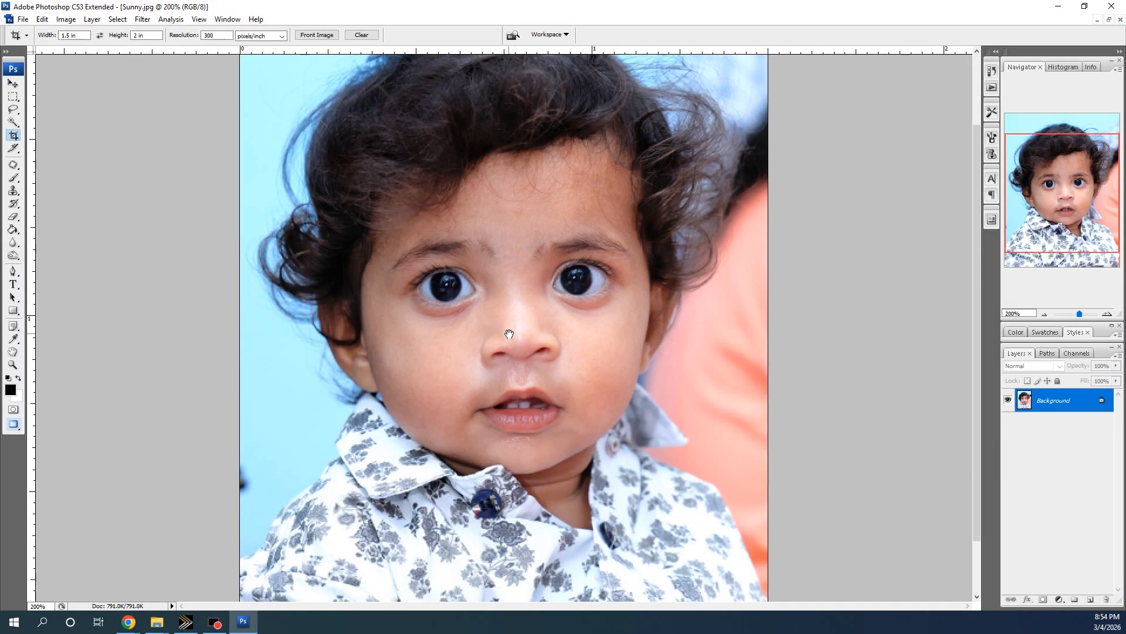
key("ctrl+minus")
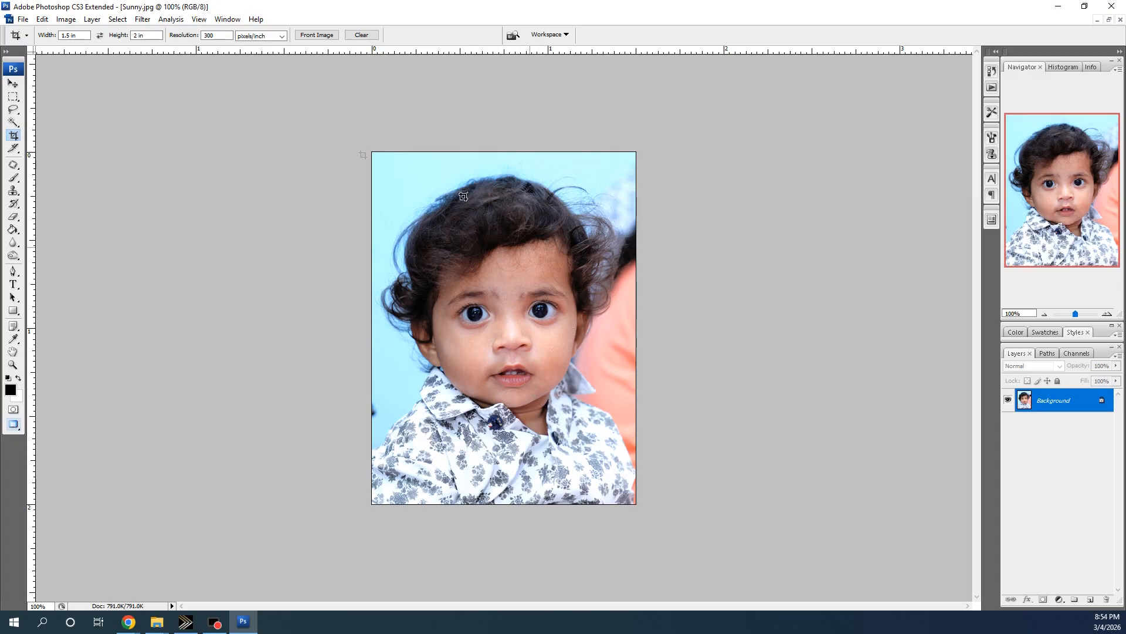
- Apply the crop once more over the whole photo with the same width, height and resolution settings
left_click(74, 35)
left_click(148, 37)
left_click(216, 36)
left_click_drag(337, 121, 711, 567)
key("Return")
- Create an action named "Passport size" in Set 1 with function key F4 and start recording it
key("alt+F9")
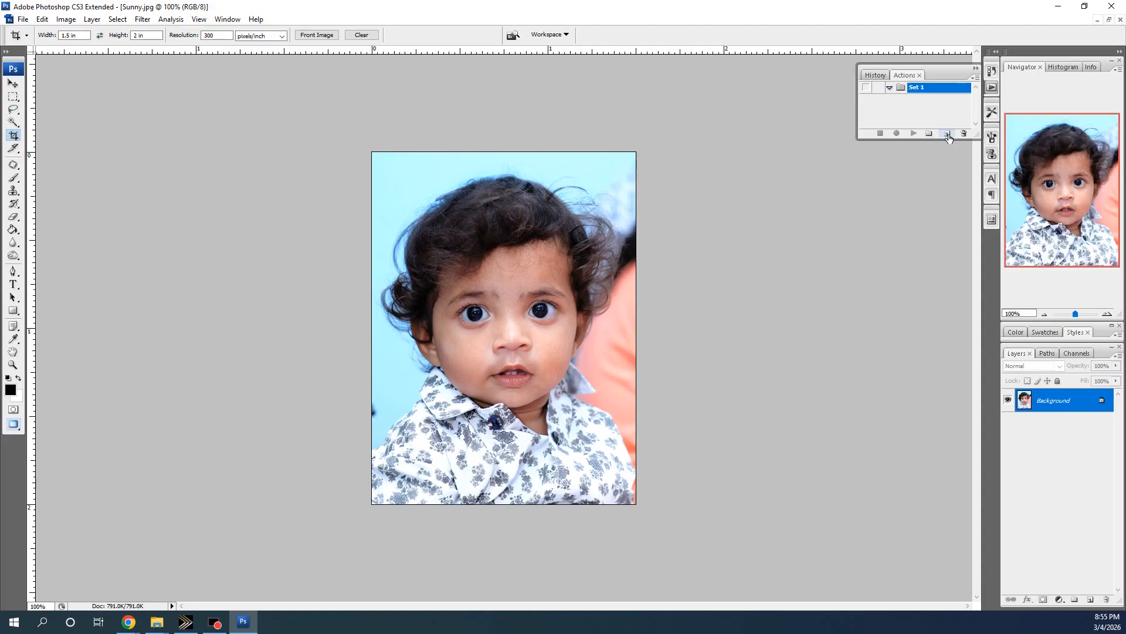
left_click(948, 137)
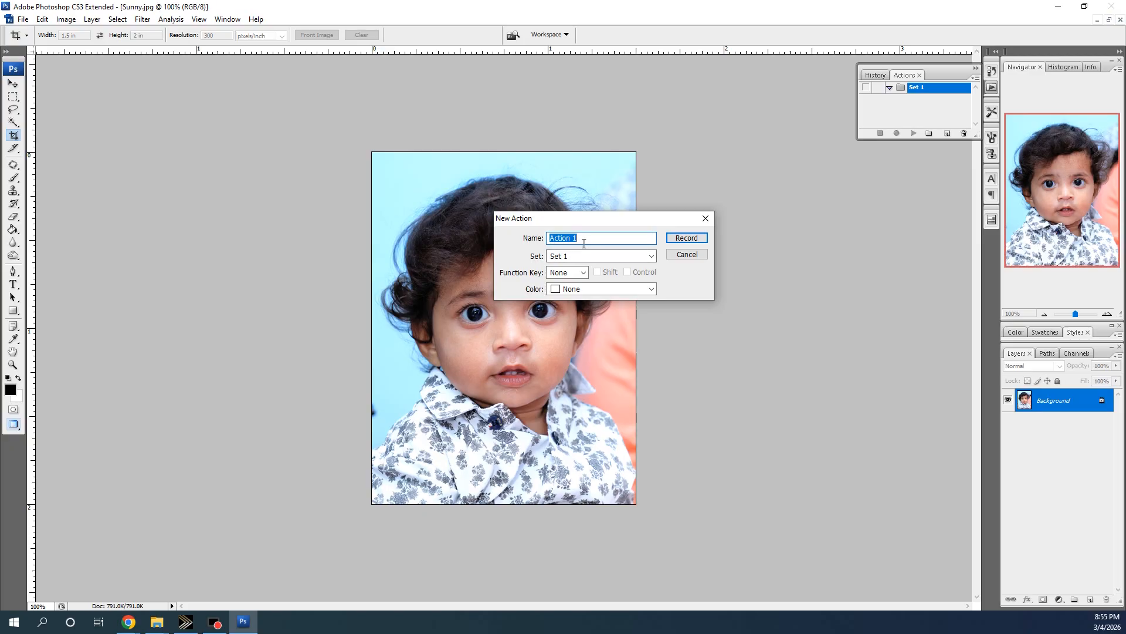
type("Passport size")
left_click(584, 256)
left_click(590, 267)
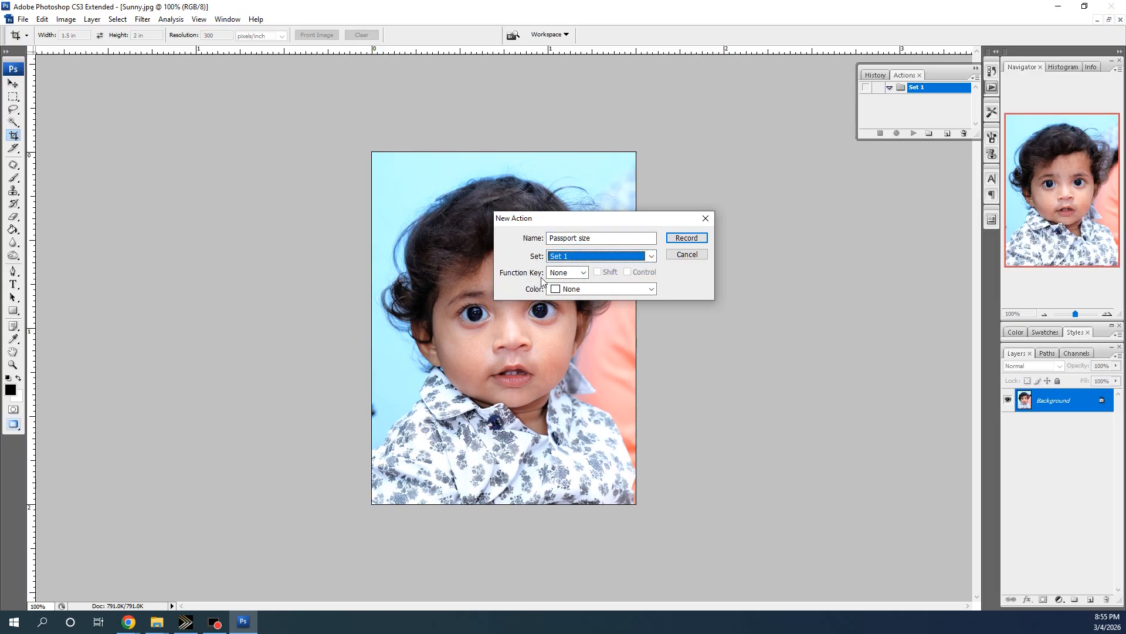
left_click(582, 274)
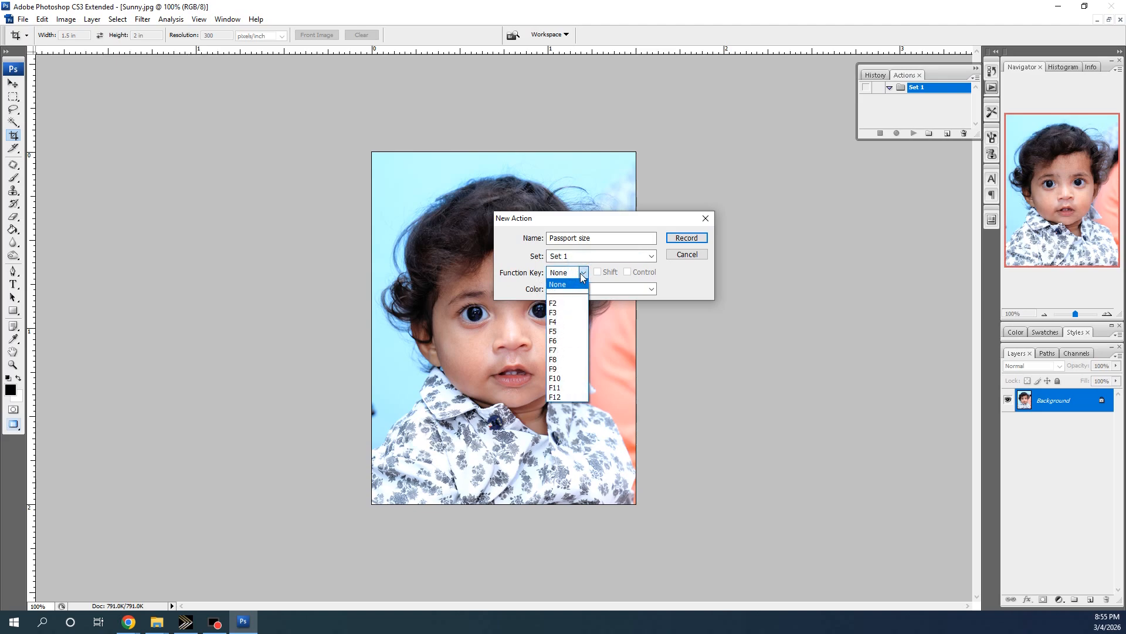
left_click(567, 322)
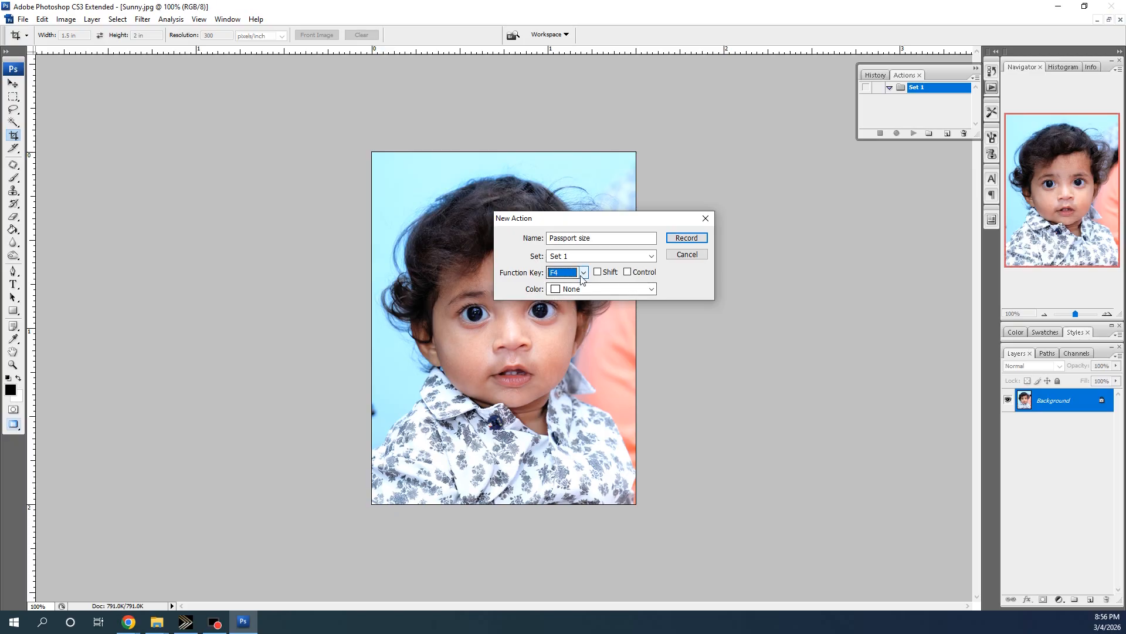
left_click(692, 243)
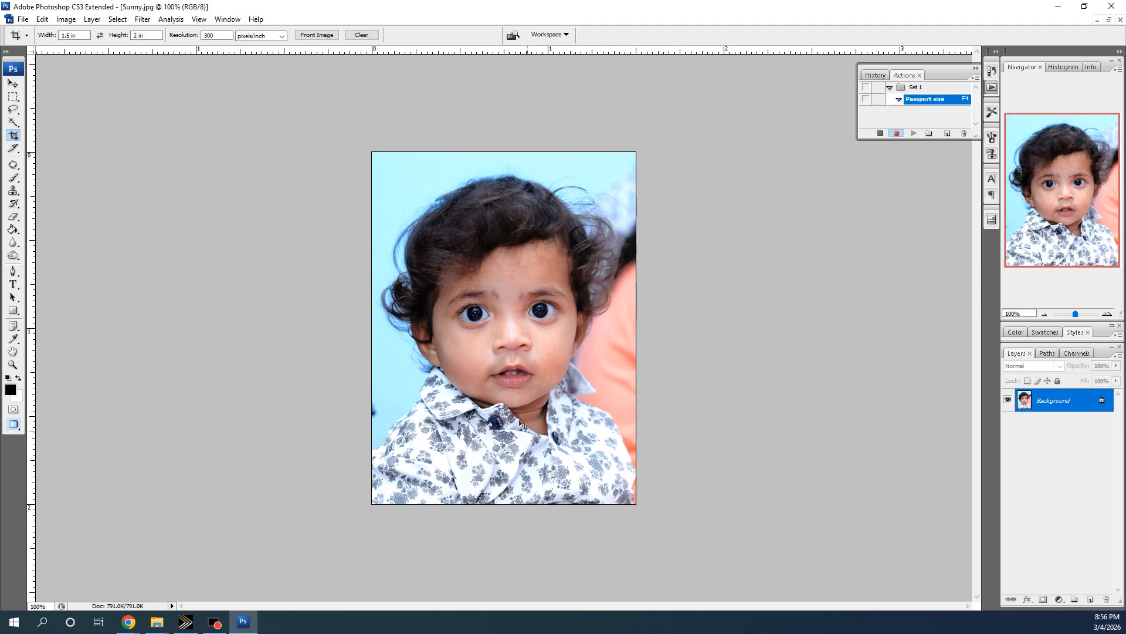
- Select the whole photo and scale it proportionally about its centre to about 87.8% to leave a white border
key("ctrl+a")
key("ctrl+t")
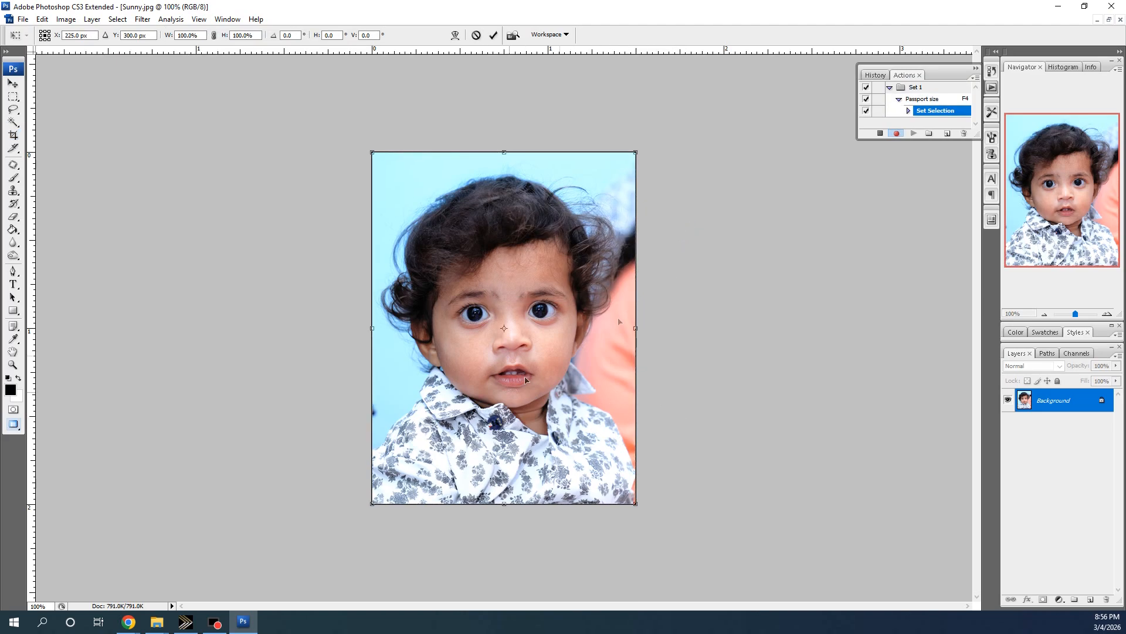
left_click_drag(635, 153, 621, 176)
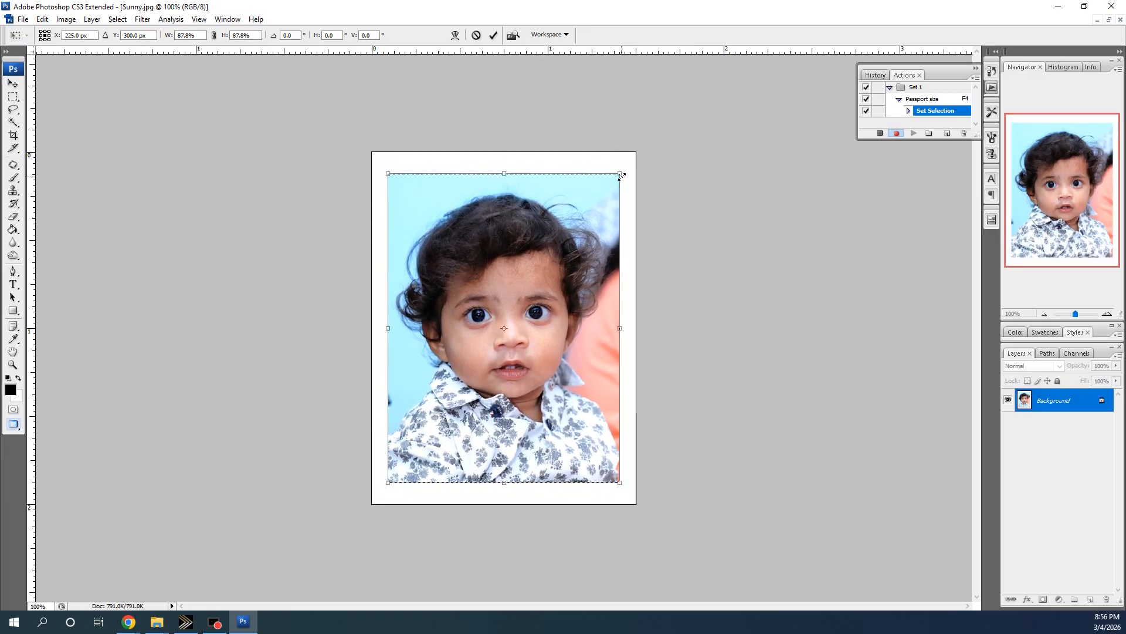
key("Return")
- Stroke the selected photo with a 3 px black line, located inside at 100% opacity, and deselect it
key("c")
left_click(42, 19)
left_click(59, 193)
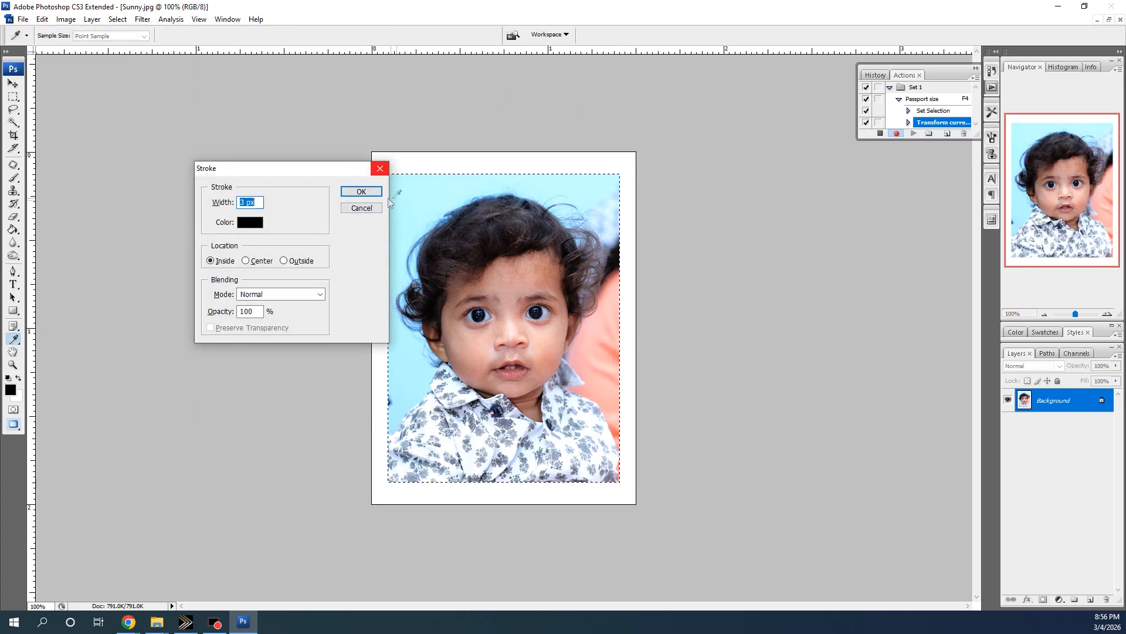
left_click(361, 191)
key("ctrl+d")
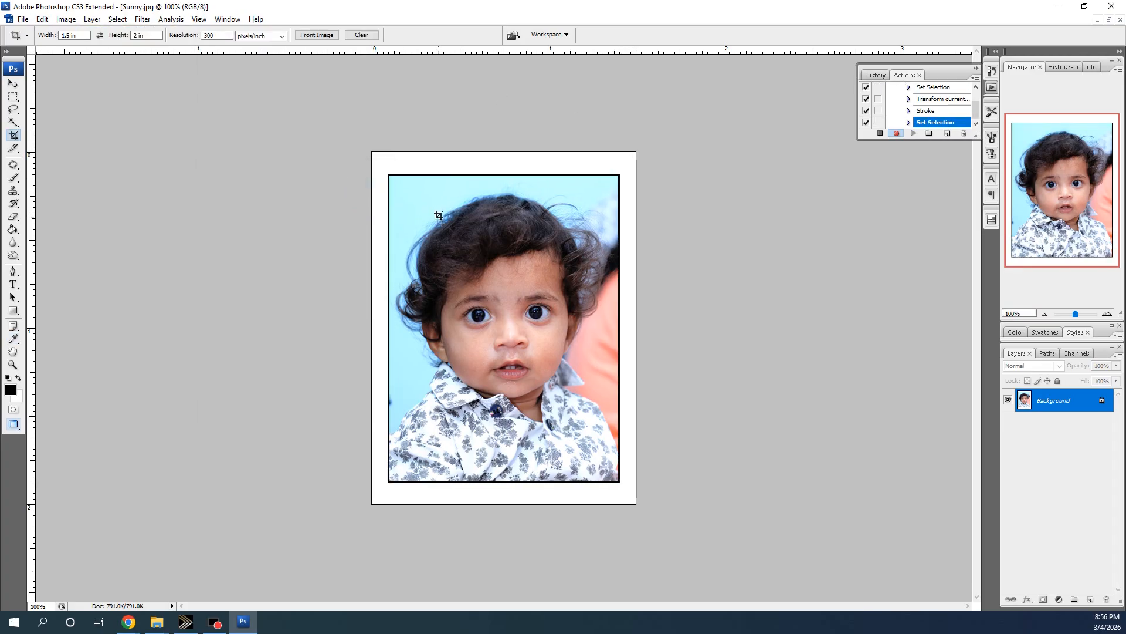
- Select the entire image including its white border and copy it
key("ctrl+a")
key("ctrl+c")
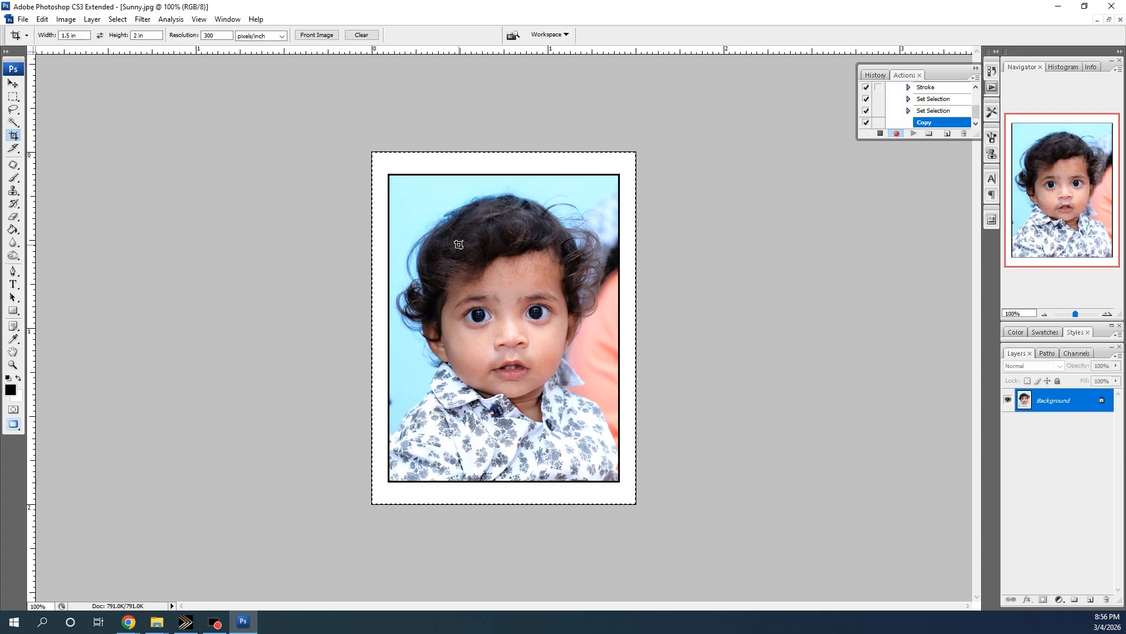
key("ctrl+a")
key("ctrl+c")
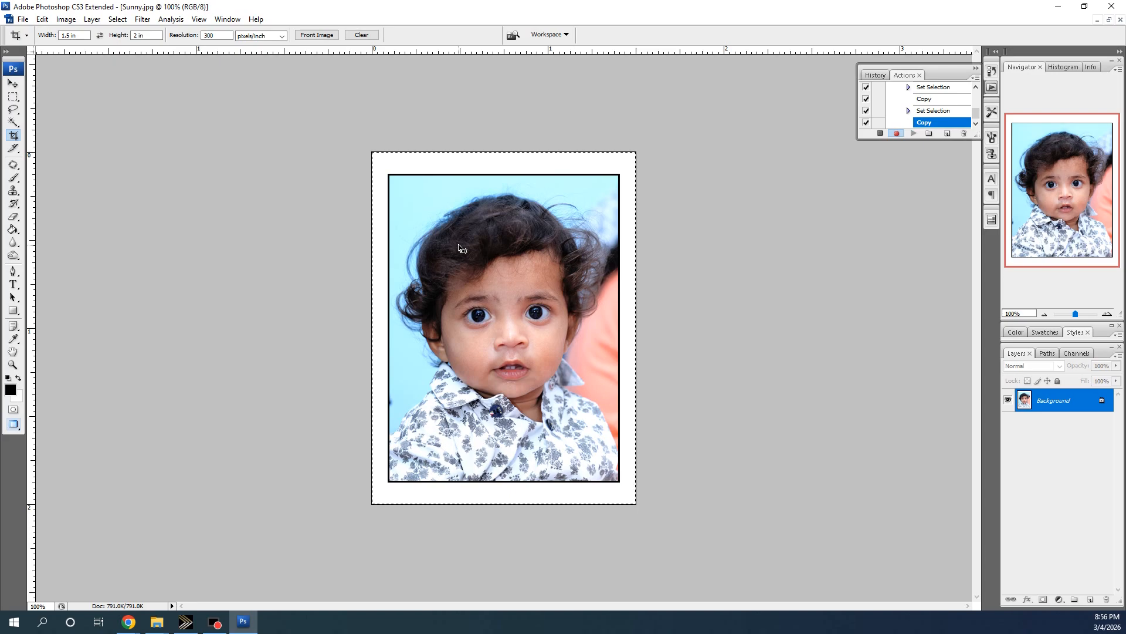
- Create a new white RGB document 6 inches wide and 4 inches high at 300 pixels/inch
left_click(23, 19)
left_click(68, 32)
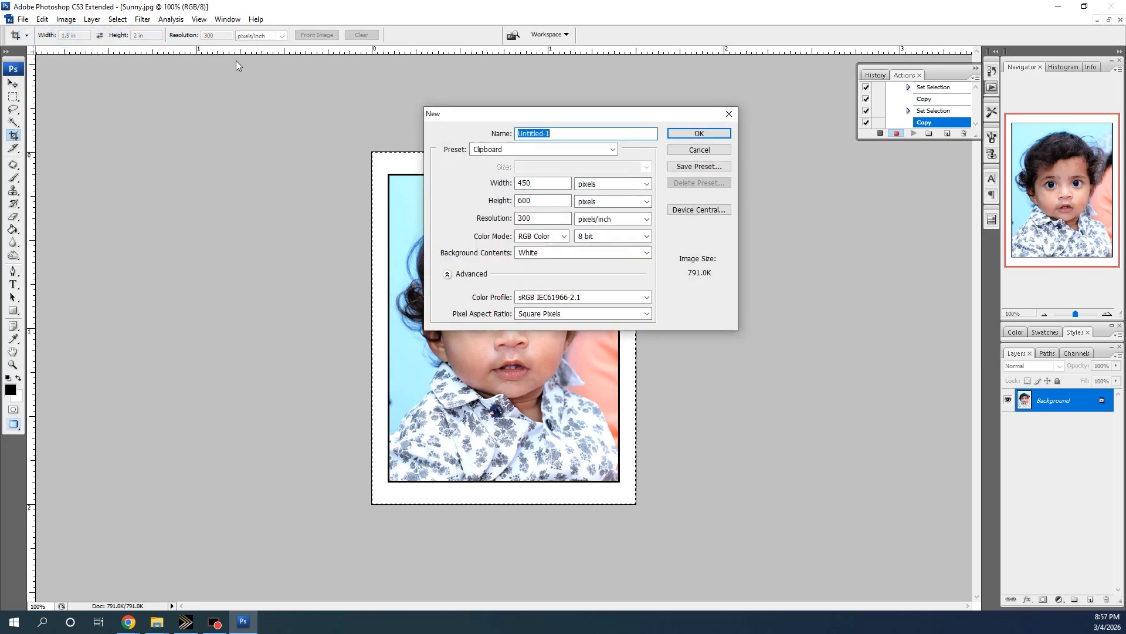
left_click(594, 183)
left_click(594, 205)
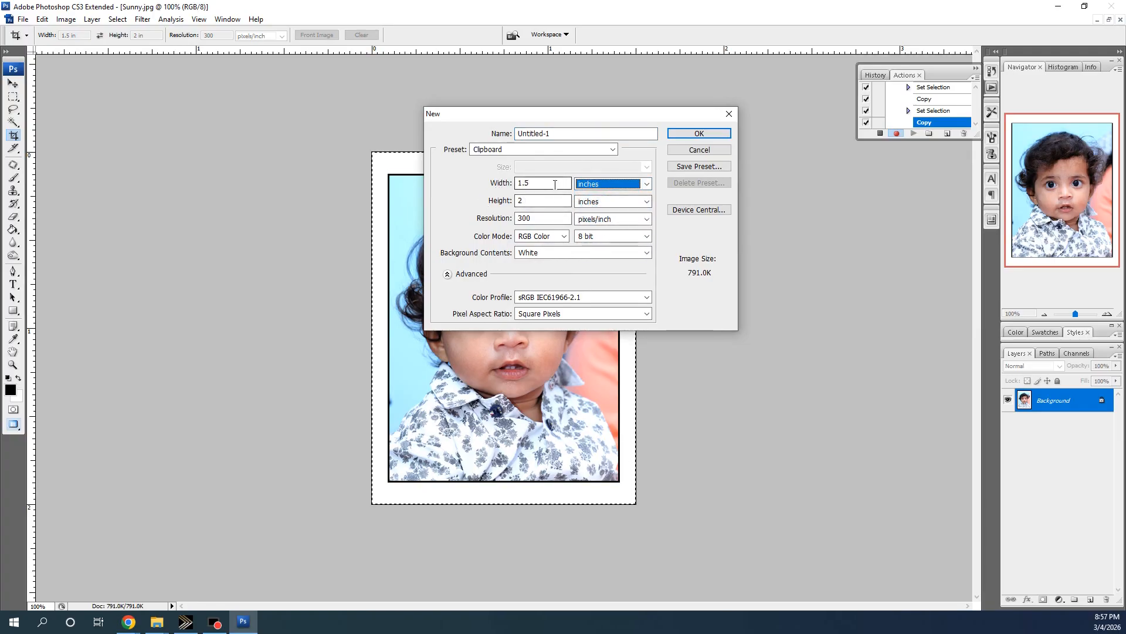
double_click(535, 182)
type("6")
key("Tab")
key("Tab")
type("4")
key("Tab")
key("Tab")
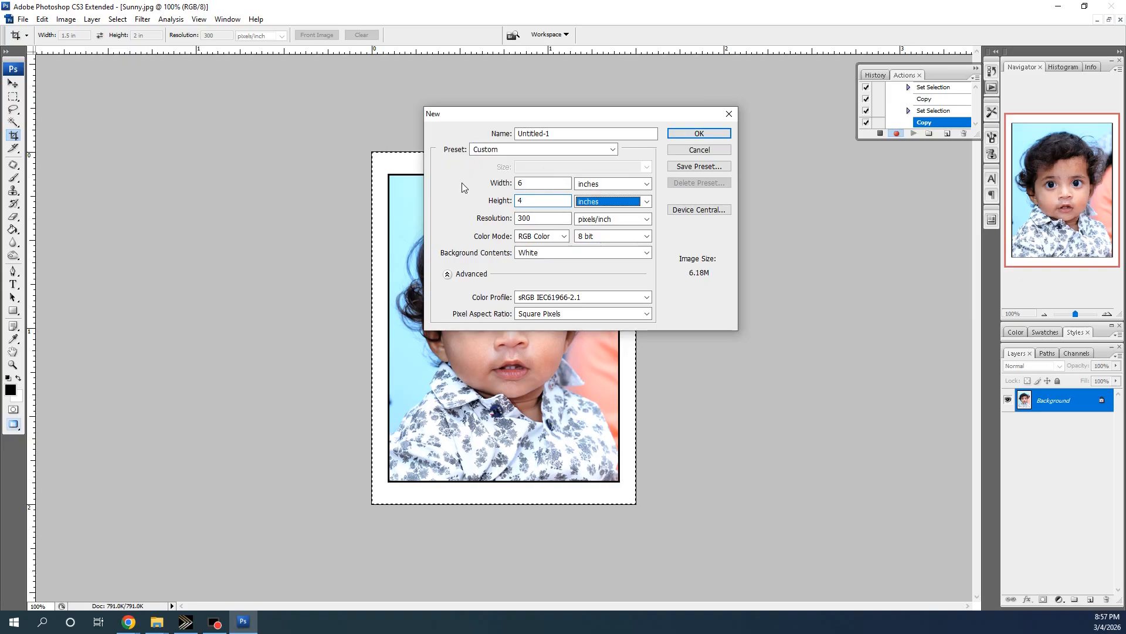
type("300")
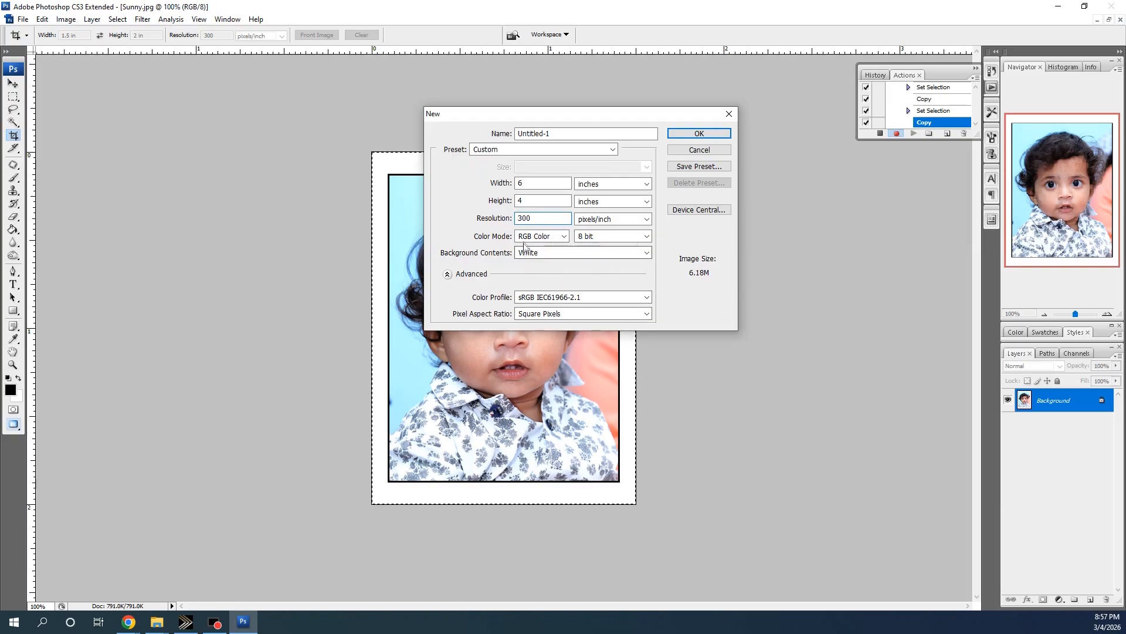
left_click(699, 131)
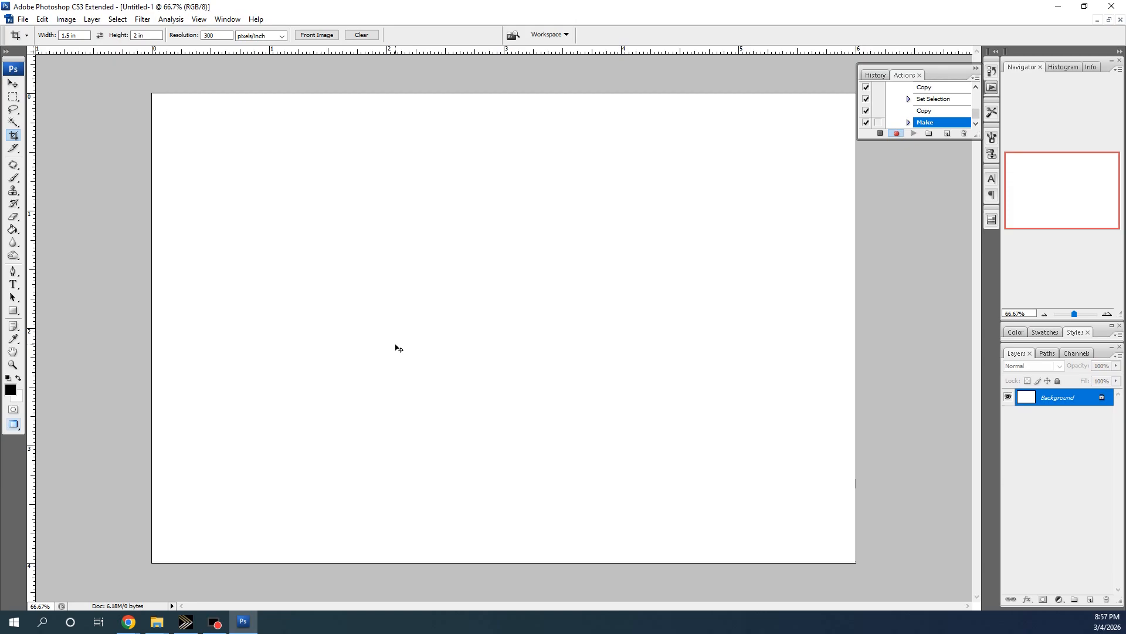
- Paste the bordered photo into the new sheet and move it flush into the canvas's upper-left corner
key("ctrl+v")
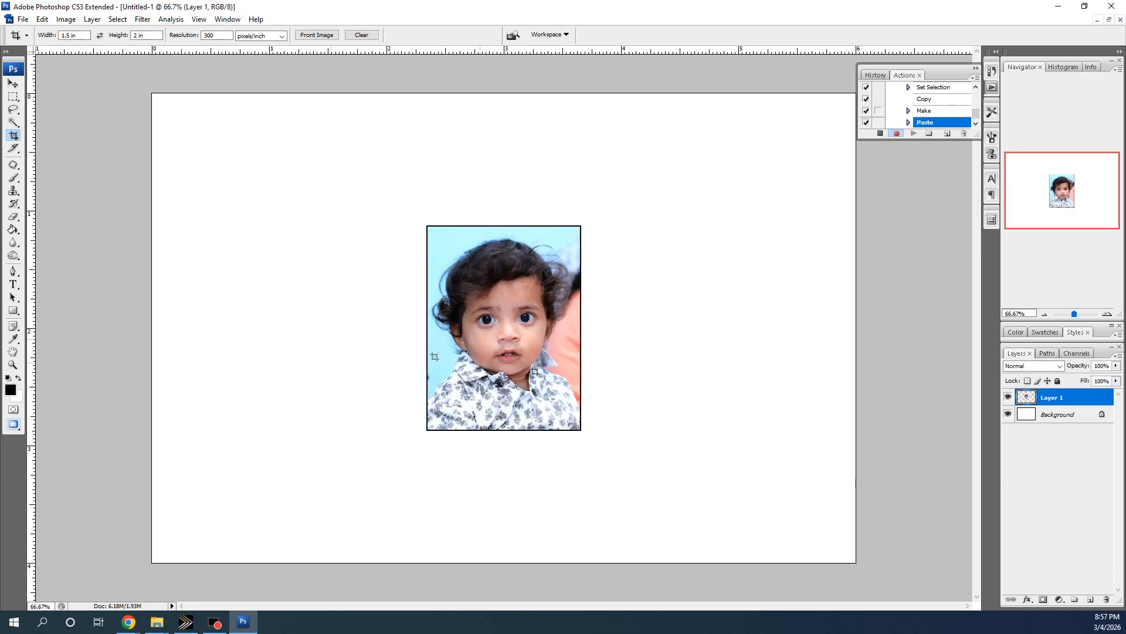
key("Tab")
right_click(534, 305)
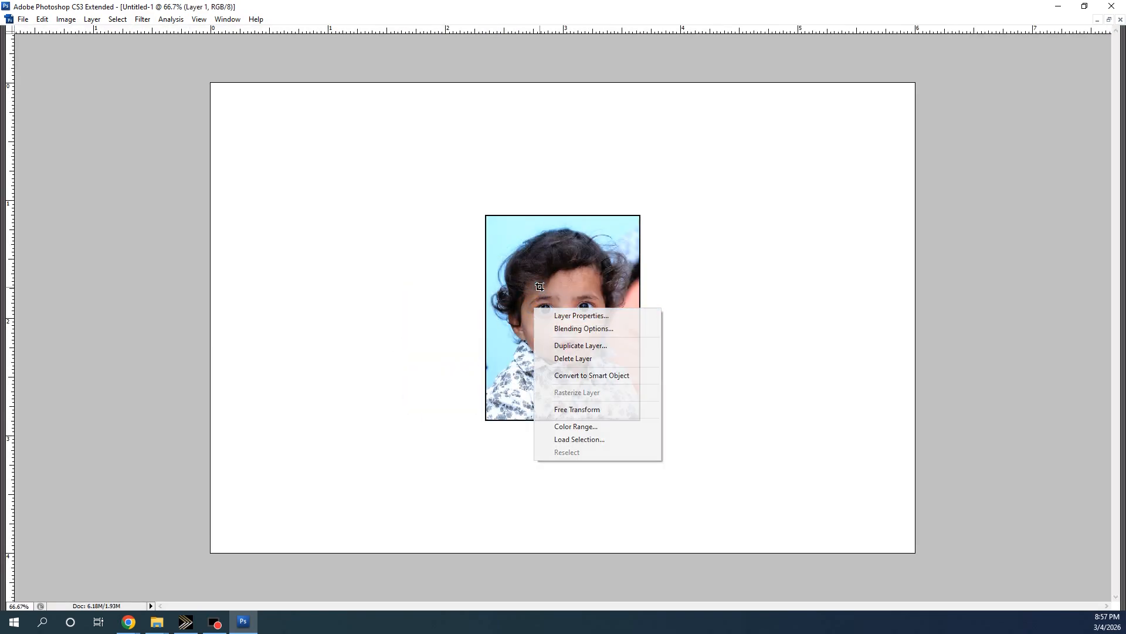
left_click(564, 304)
key("v")
left_click_drag(568, 307, 329, 201)
key("ctrl+t")
key("Return")
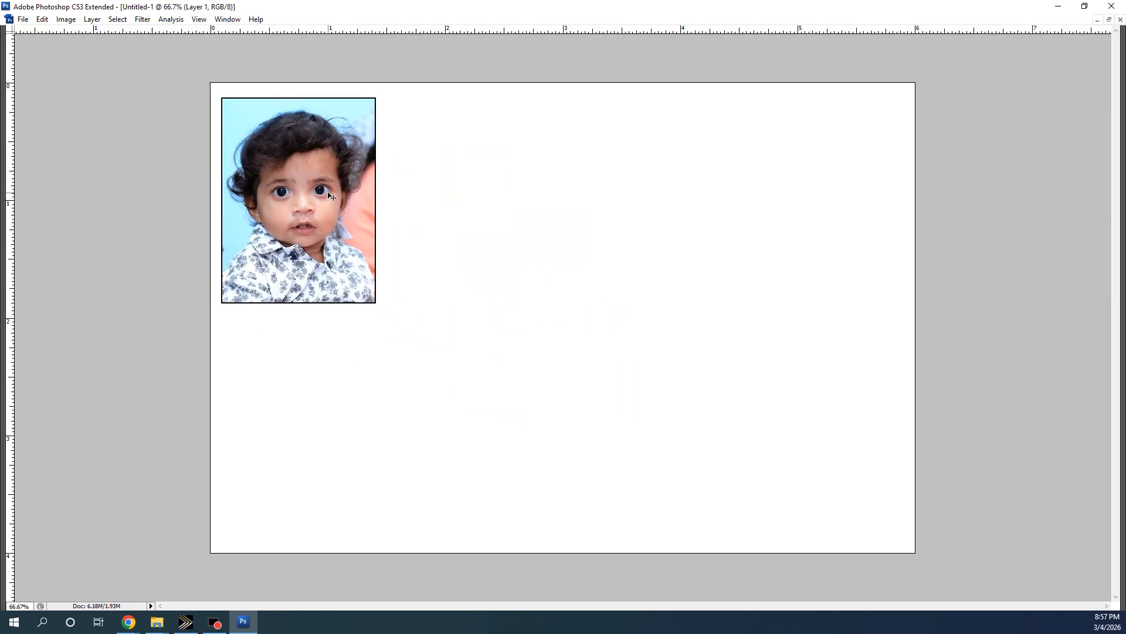
key("ctrl+t")
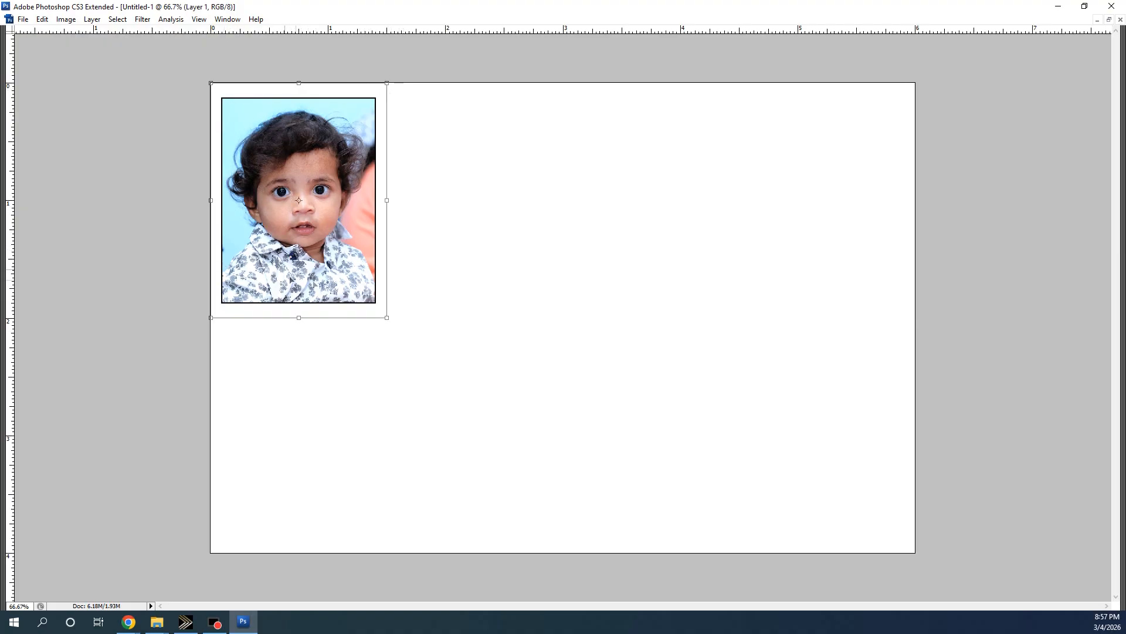
key("Return")
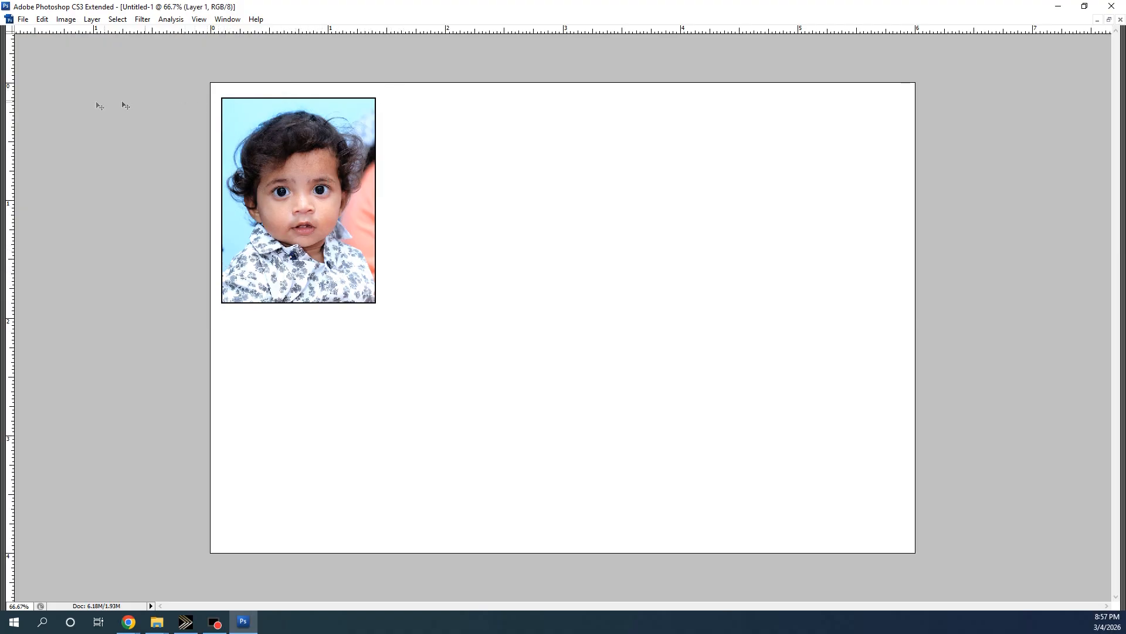
- Place a horizontal guide at the 2-inch mark, along the bottom edge of the photo's white border
left_click_drag(79, 30, 87, 318)
left_click_drag(178, 262, 329, 408)
left_click(32, 250)
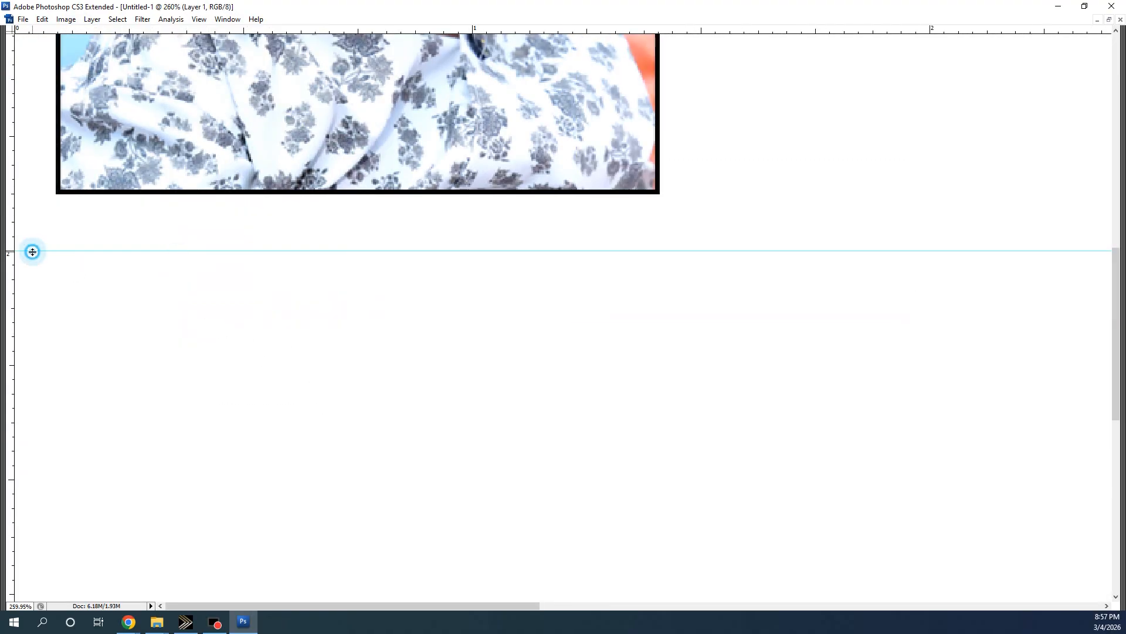
right_click(153, 194)
left_click(194, 219)
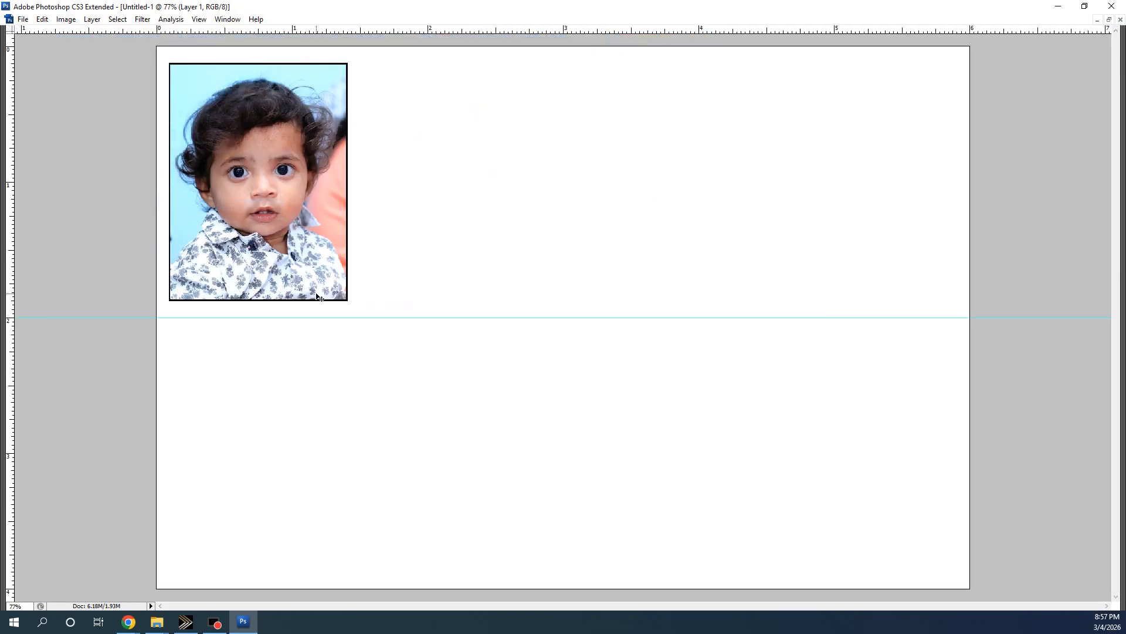
- Place vertical guides at 1.5, 3 and 4.5 inches to divide the sheet into four equal columns
left_click_drag(11, 304, 362, 339)
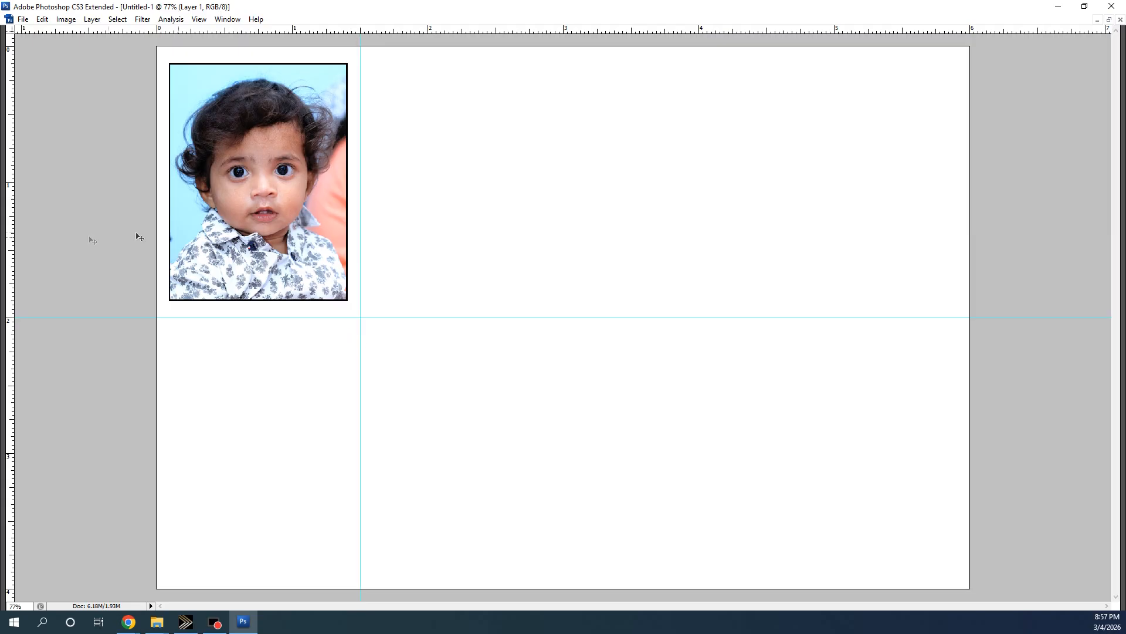
left_click_drag(324, 319, 564, 358)
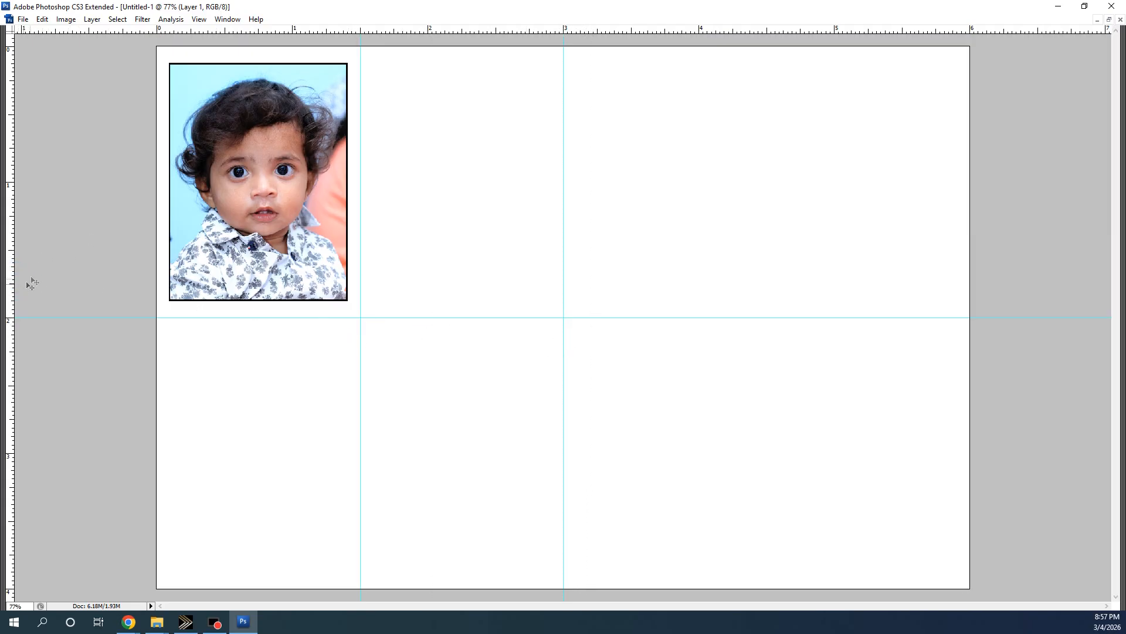
left_click_drag(10, 252, 767, 347)
right_click(270, 224)
left_click(293, 232)
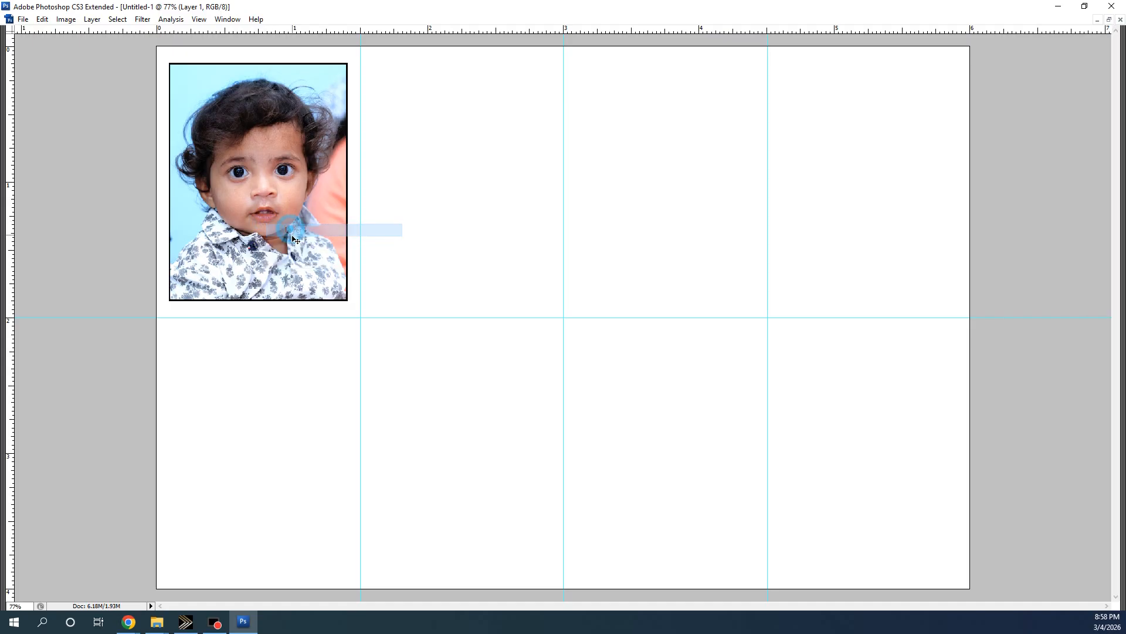
right_click(287, 219)
left_click(300, 227)
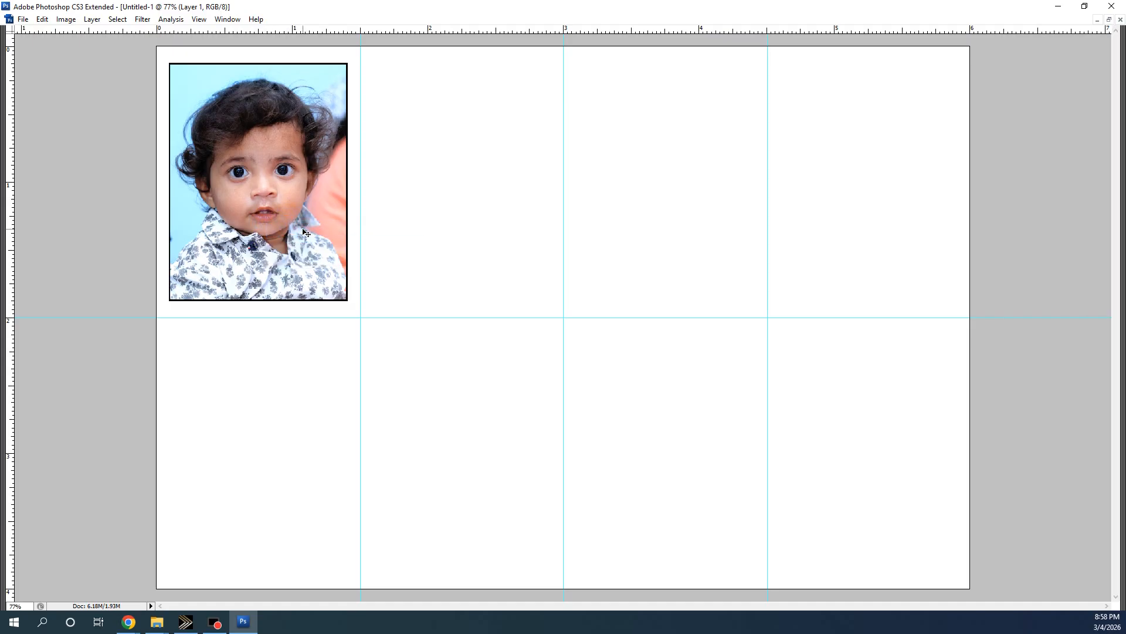
- Duplicate the bordered photo into the second column of the upper row, aligned to the 1.5- and 3-inch guides
key("F7")
right_click(205, 195)
left_click(225, 203)
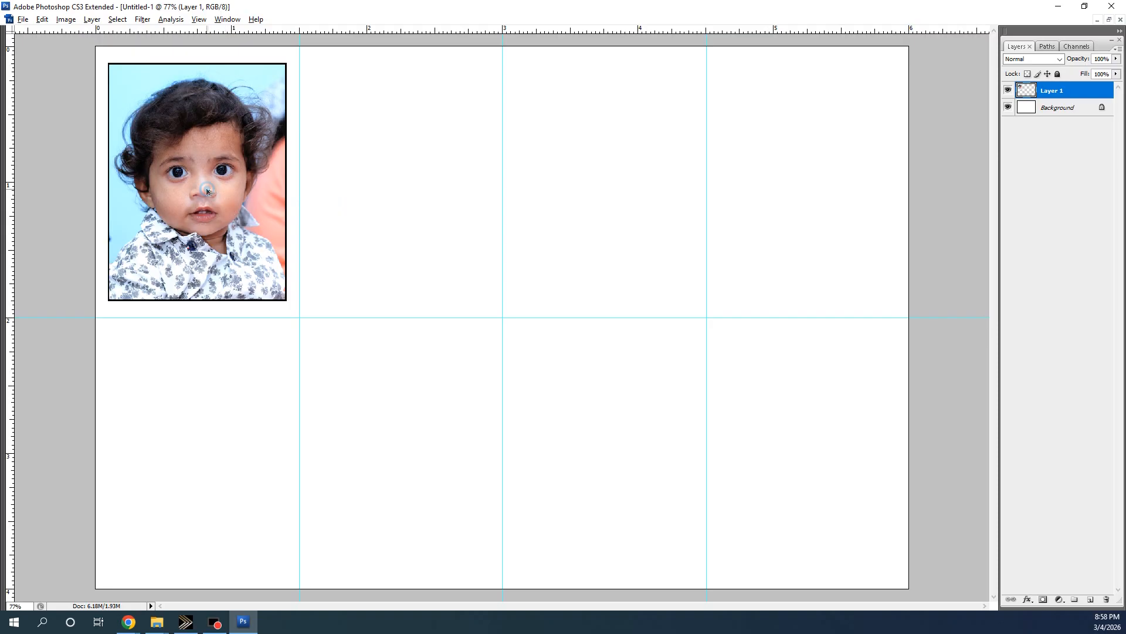
left_click_drag(206, 191, 412, 190)
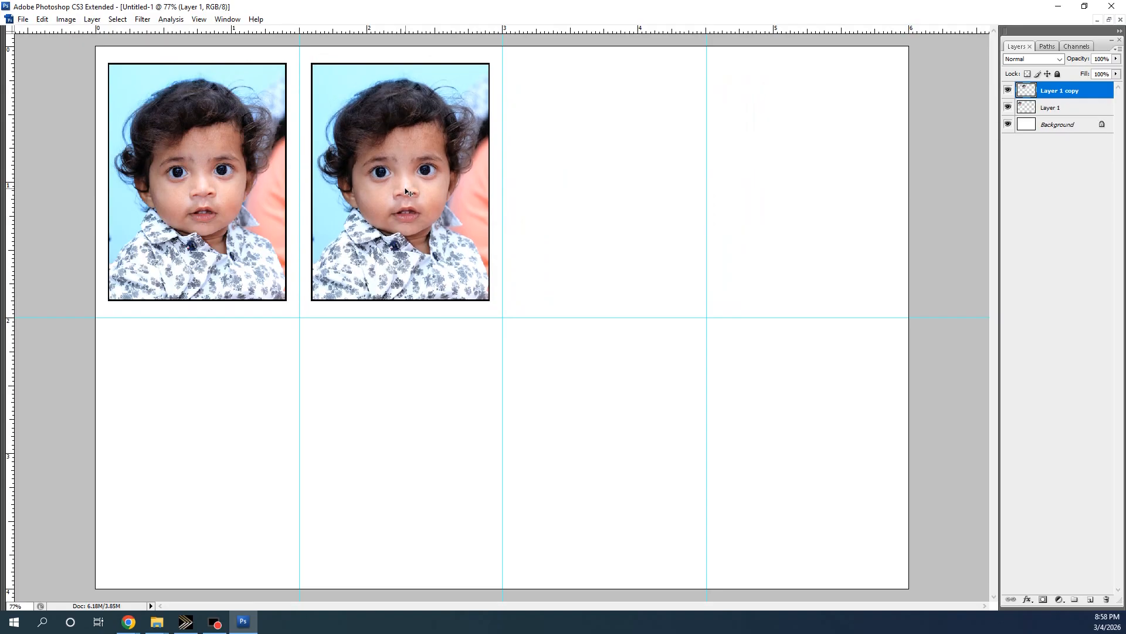
key("ctrl+t")
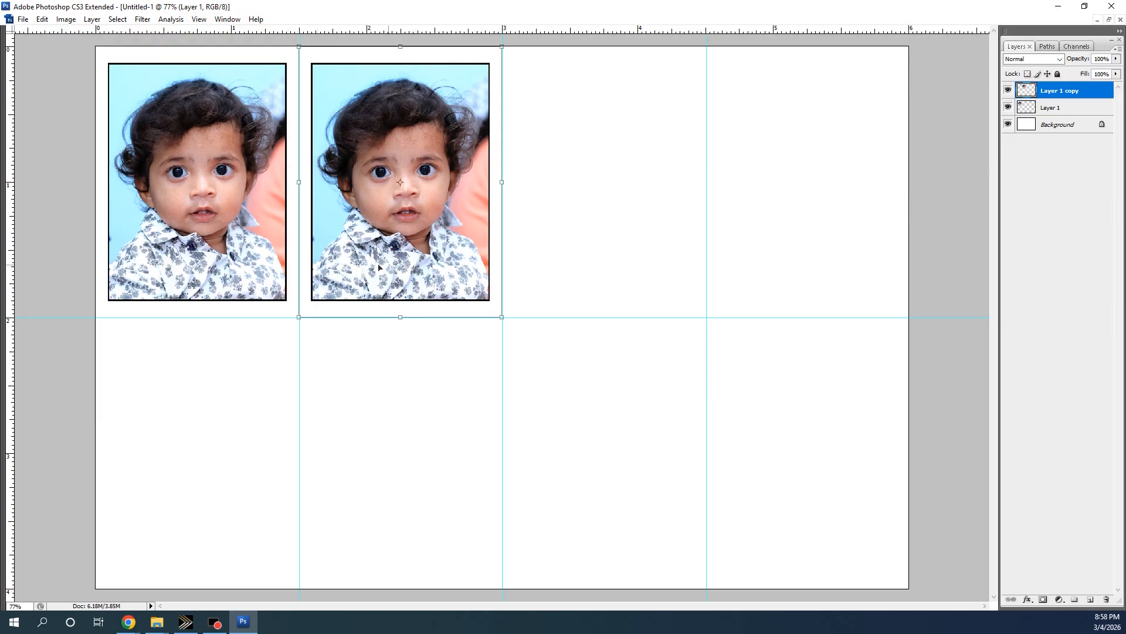
key("Return")
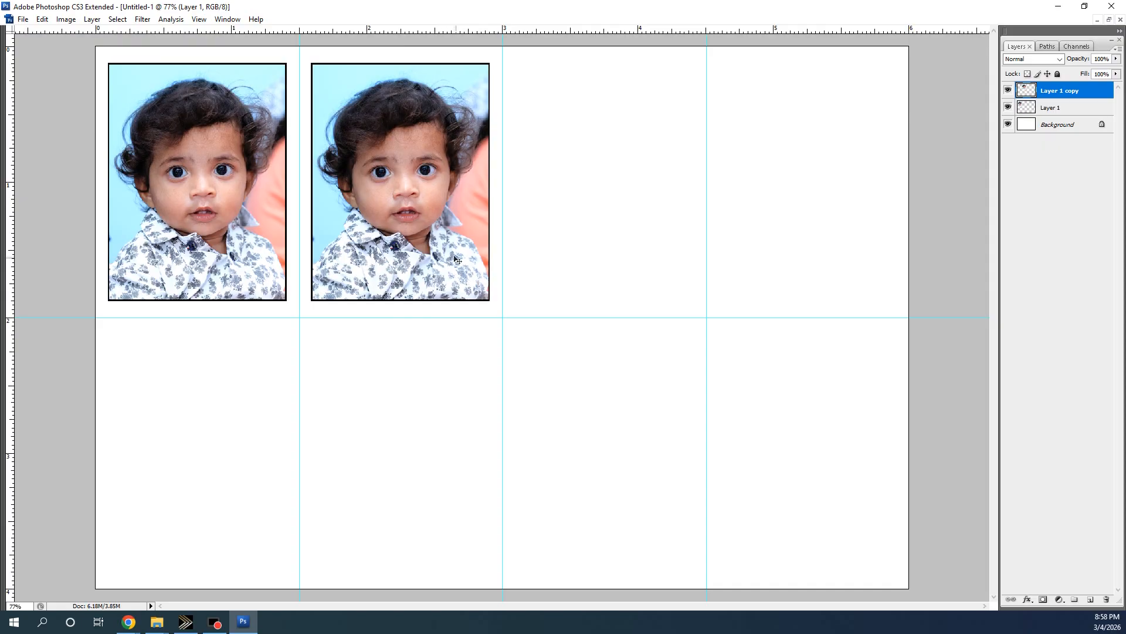
- Merge the two upper-row photo layers into one layer
right_click(422, 233)
left_click(446, 240)
right_click(212, 224)
left_click(232, 231, "shift")
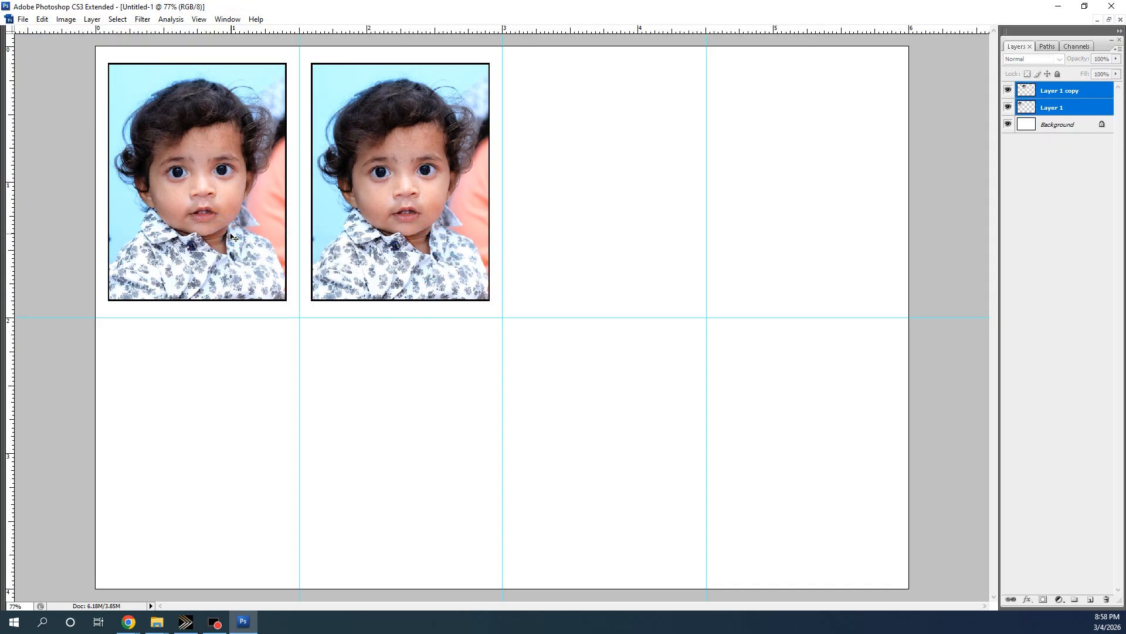
key("ctrl+e")
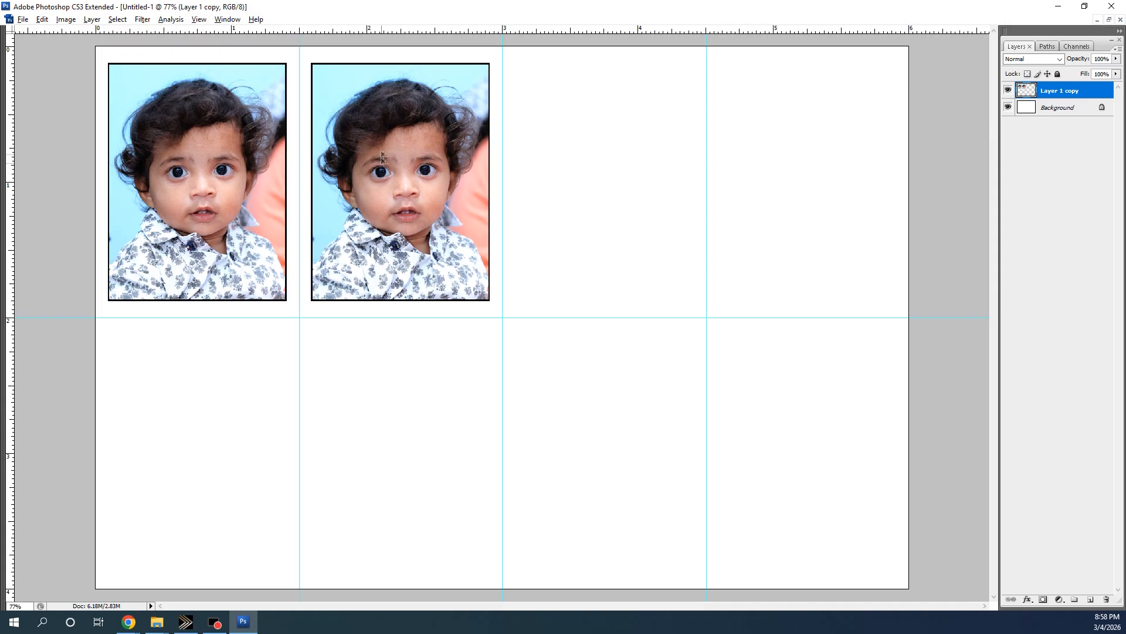
- Duplicate the merged photo pair straight down into the lower row, flush with the 2-inch horizontal guide
left_click_drag(384, 137, 388, 399)
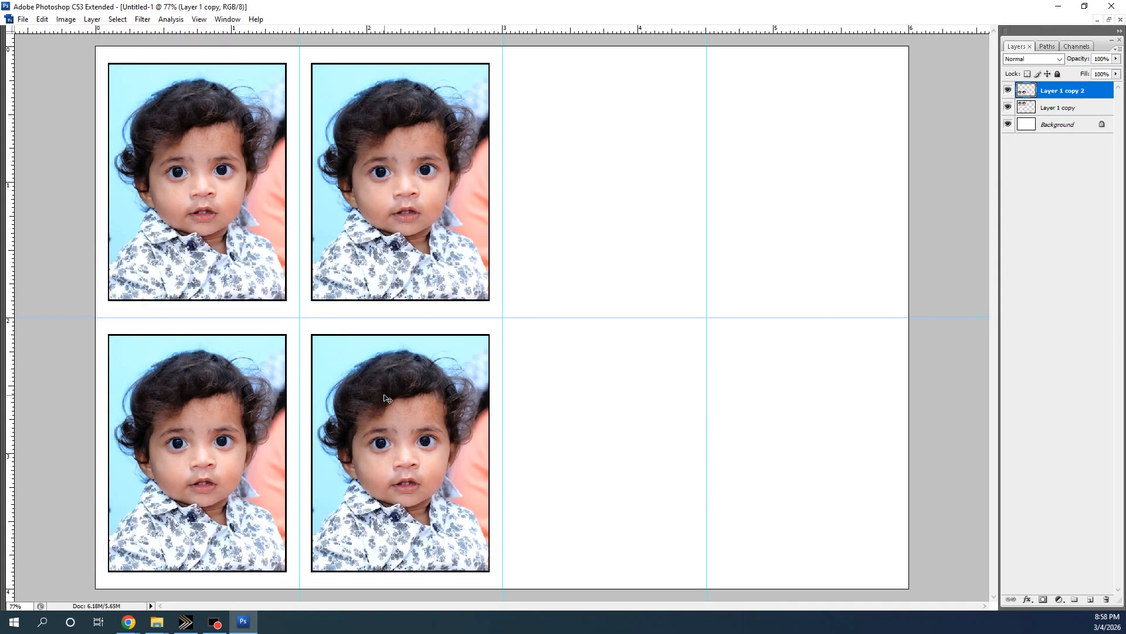
key("ctrl+t")
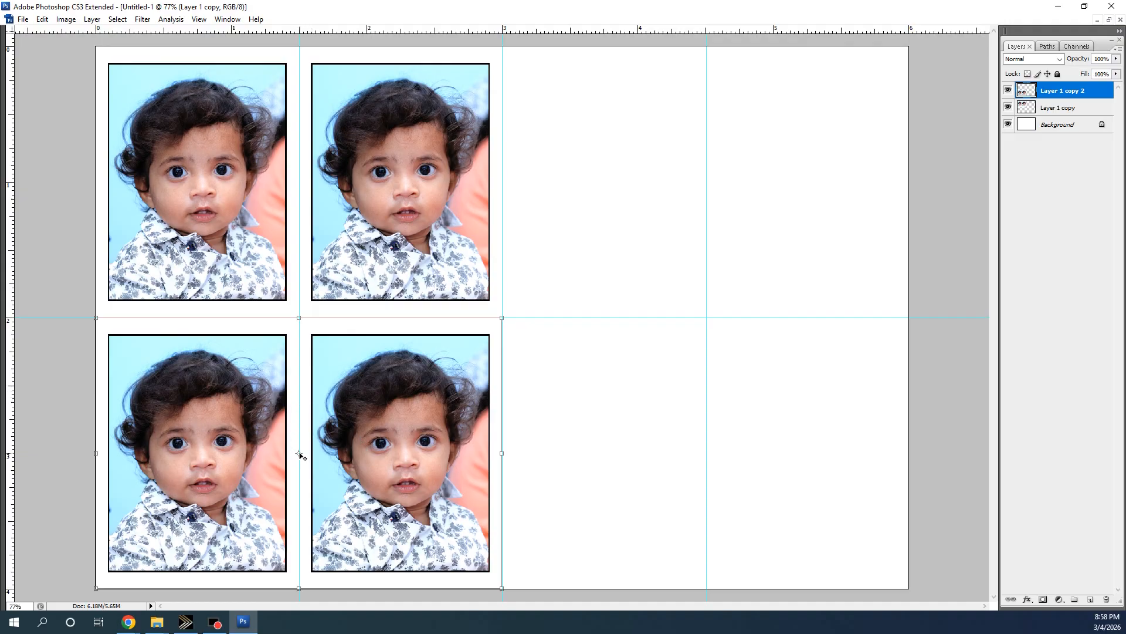
key("Return")
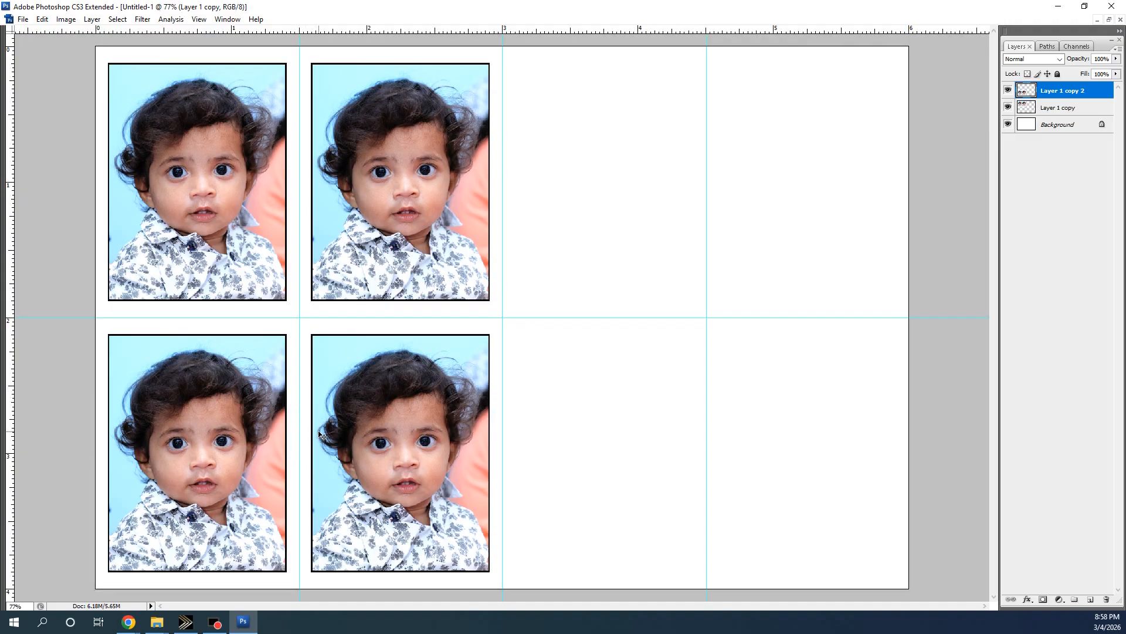
- Merge the upper-row and lower-row photo pairs into a single four-photo layer
right_click(408, 197)
left_click(422, 201)
right_click(371, 392)
left_click(392, 396, "shift")
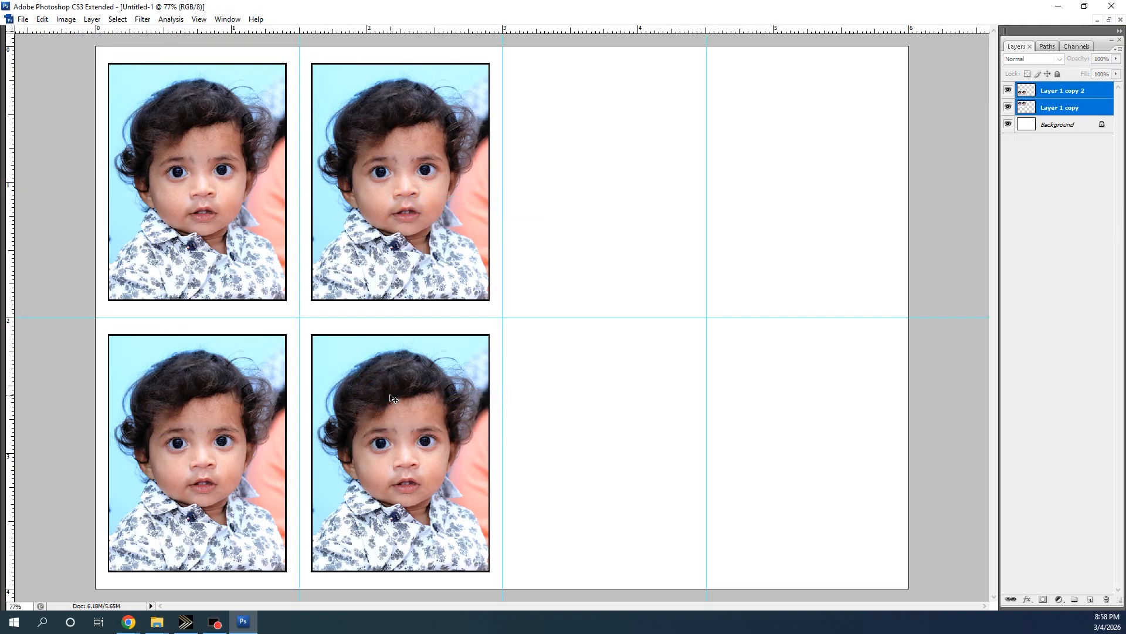
key("ctrl+e")
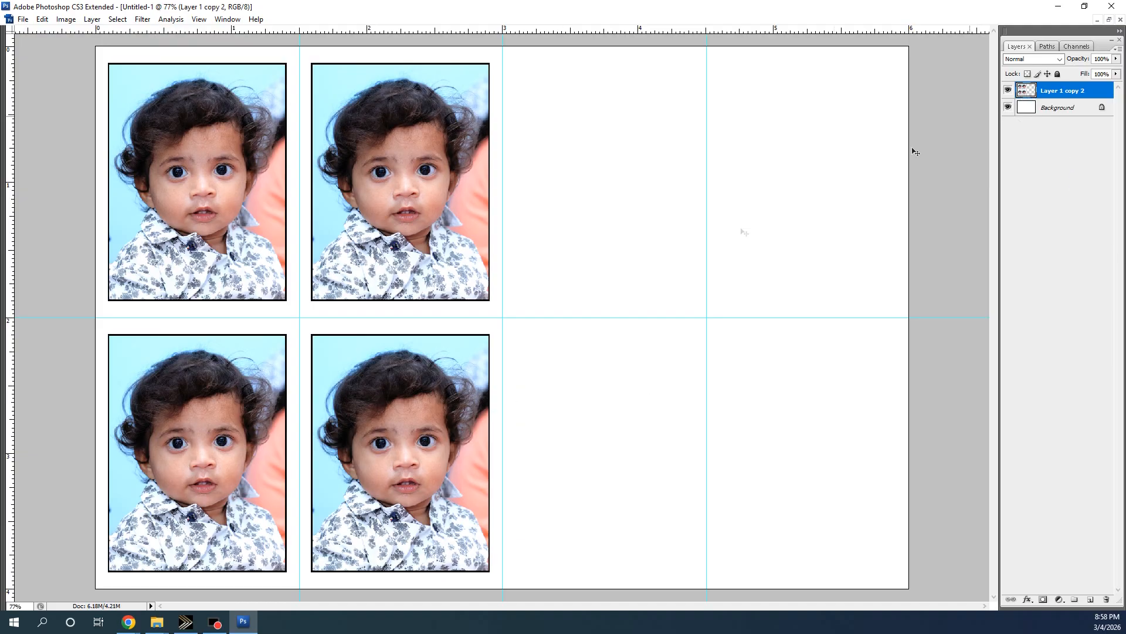
- Duplicate the four-photo block into the empty half of the sheet, starting at the 3-inch guide
left_click_drag(363, 238, 749, 246)
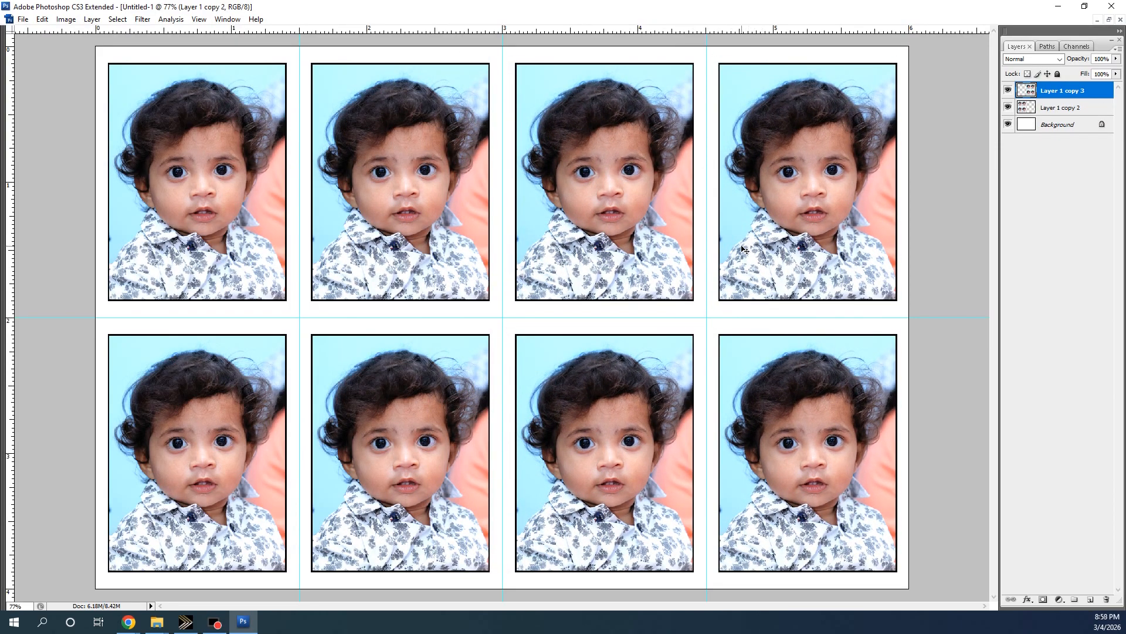
key("ctrl+t")
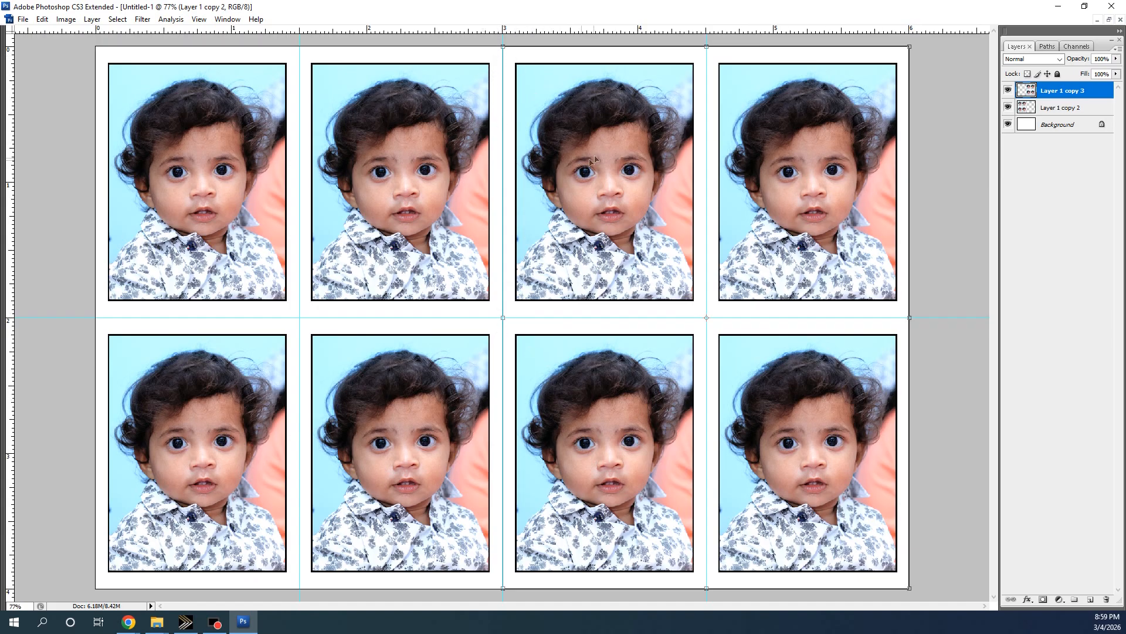
key("Return")
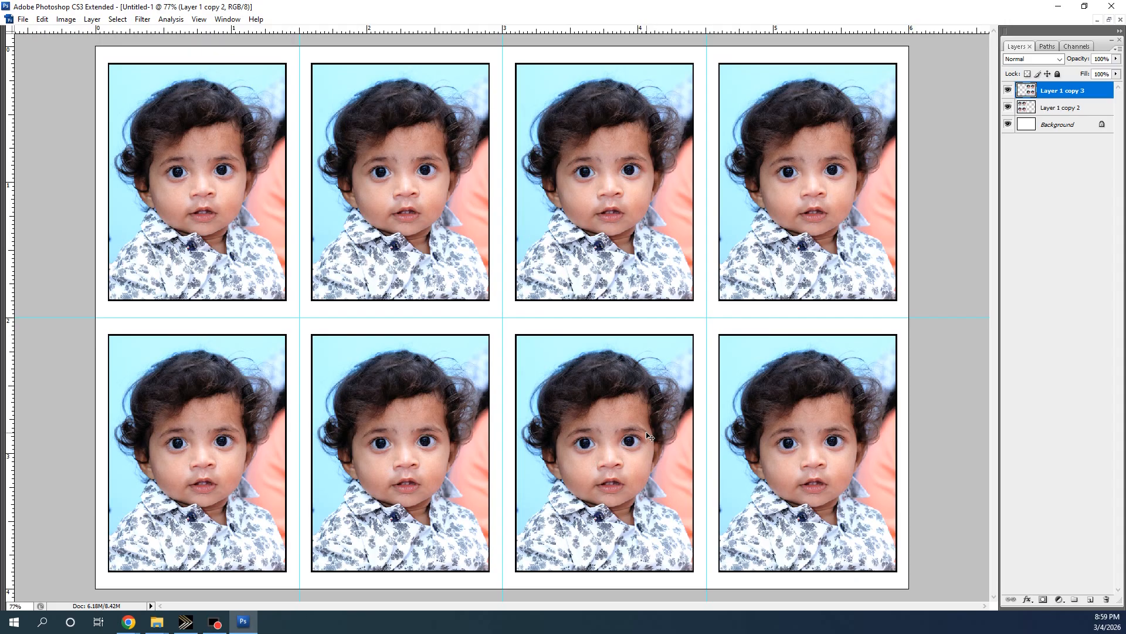
- Merge the two four-photo layers together, and merge the result down into the Background layer
left_click(1058, 113)
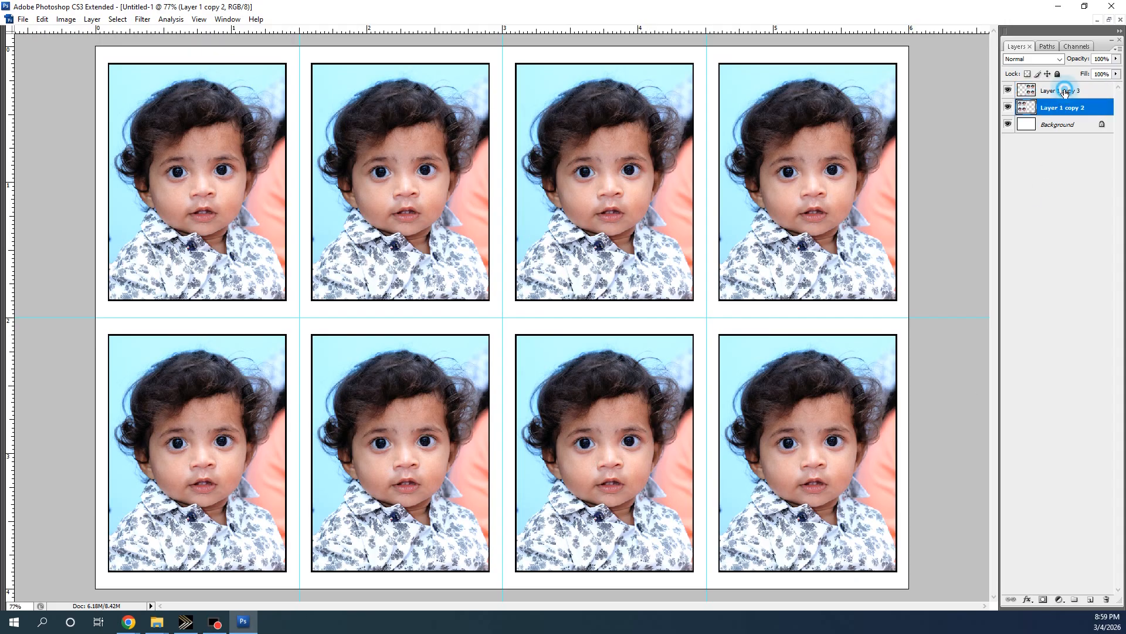
left_click(1064, 92, "shift")
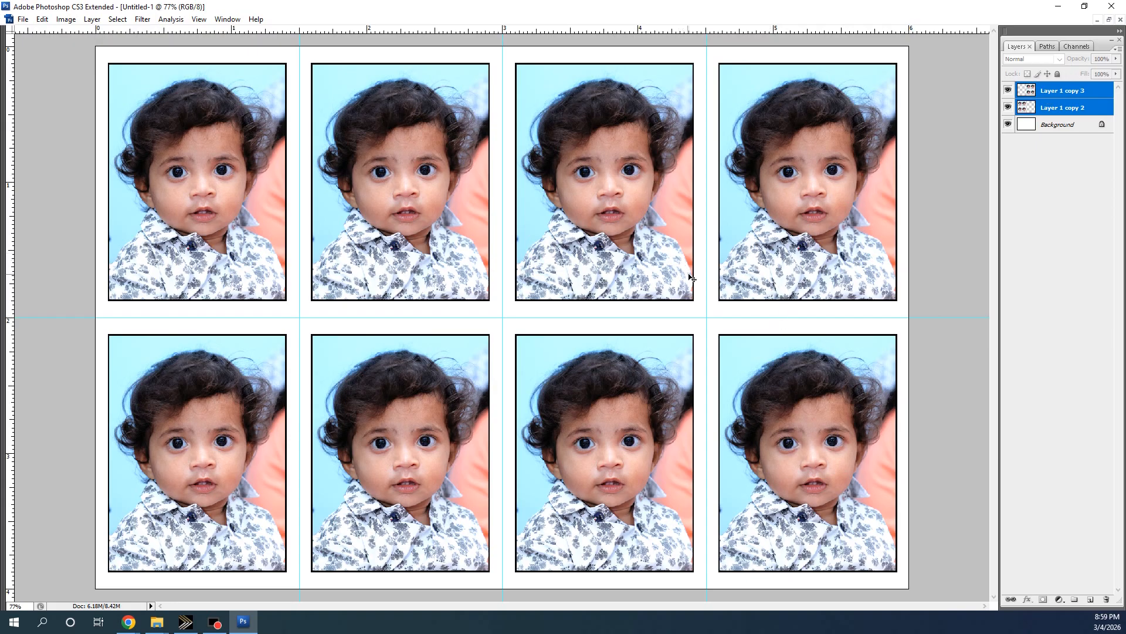
key("ctrl+e")
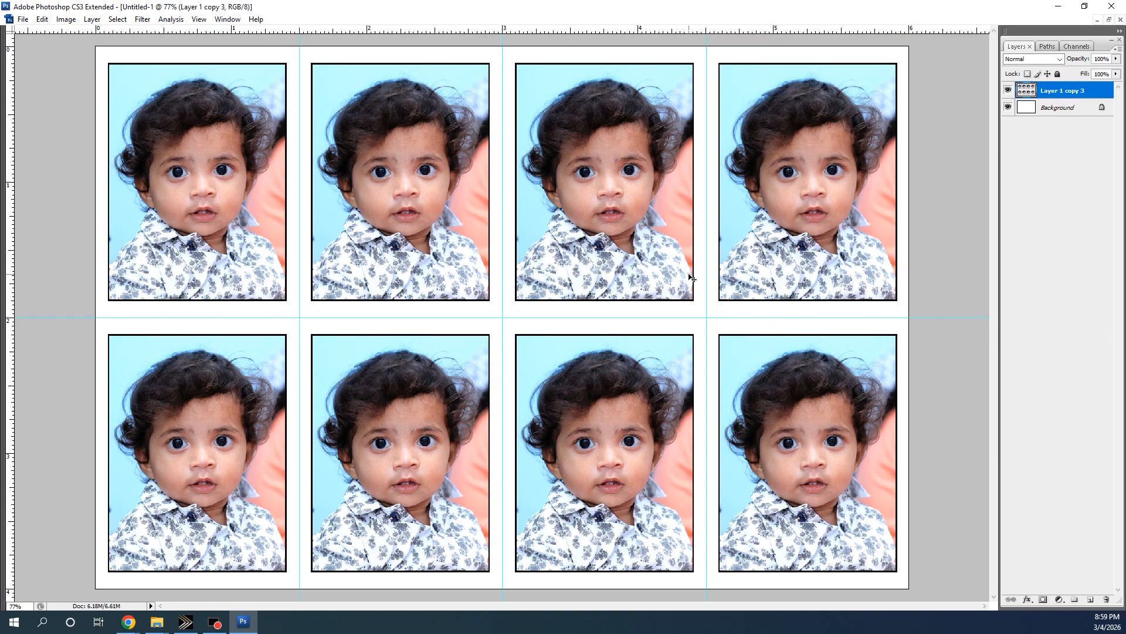
left_click(1054, 112)
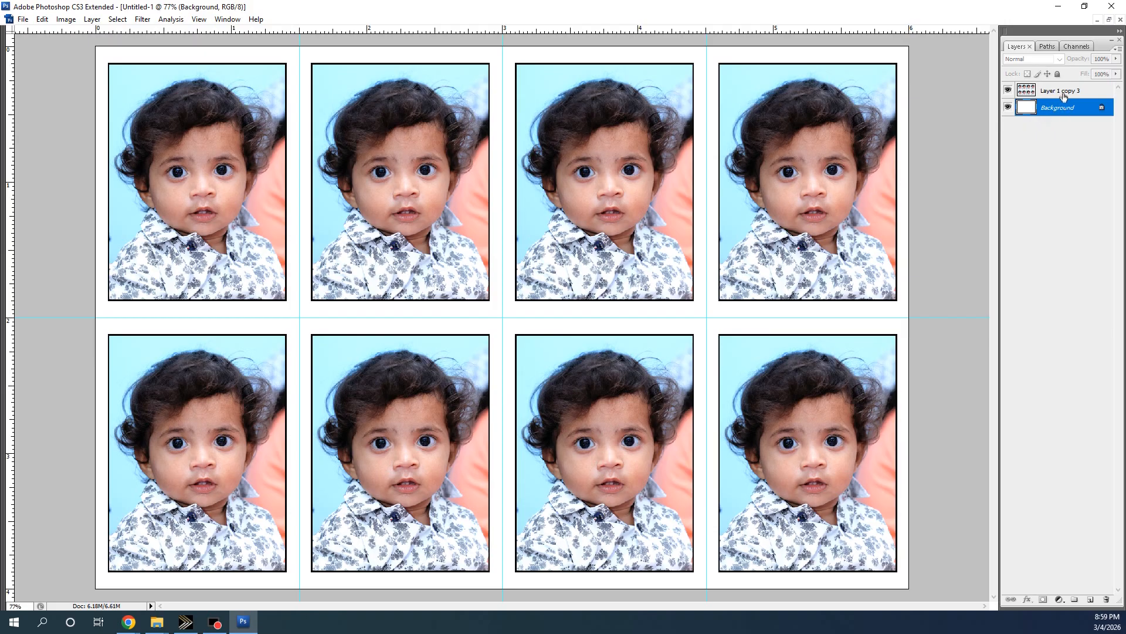
left_click(1063, 93, "shift")
key("ctrl+e")
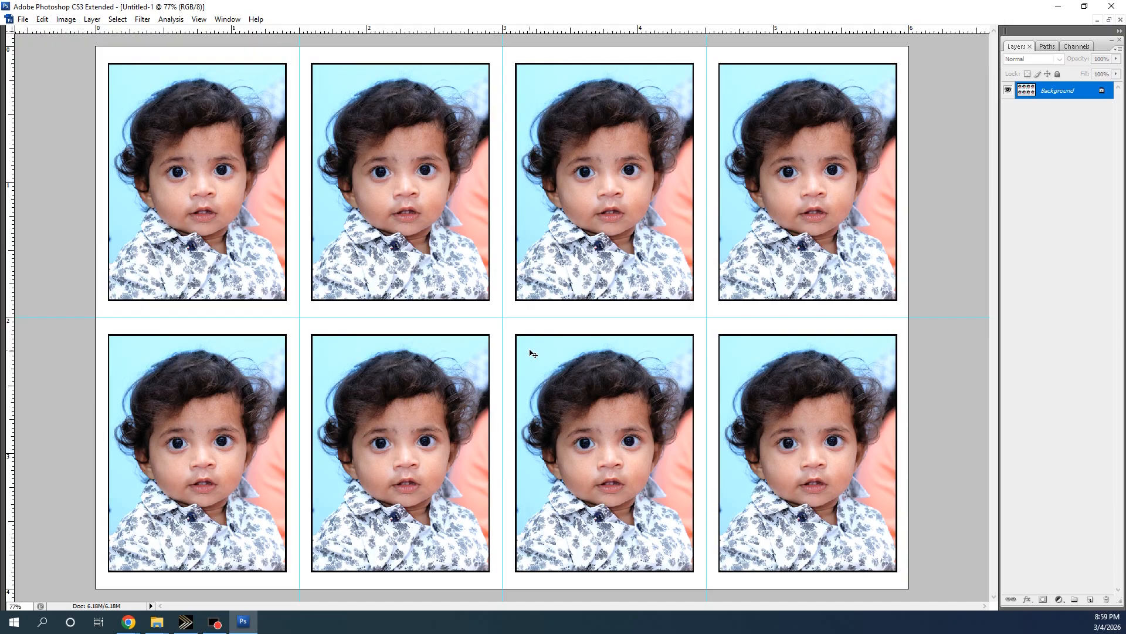
- Stop recording the action and show the finished print sheet in full-screen mode
key("alt+F9")
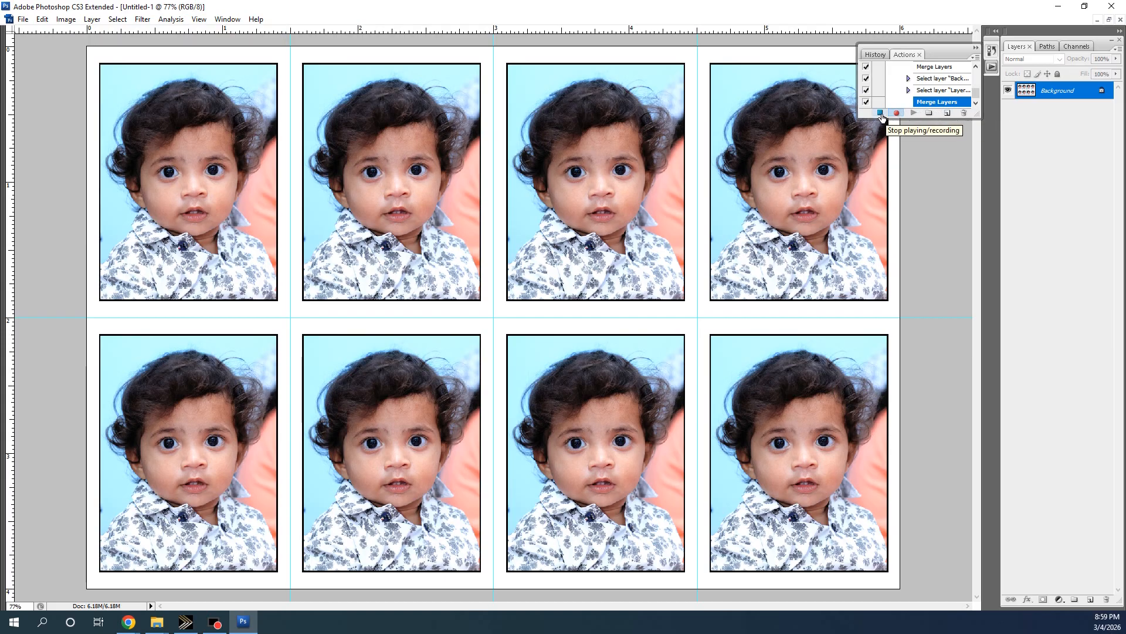
left_click(880, 114)
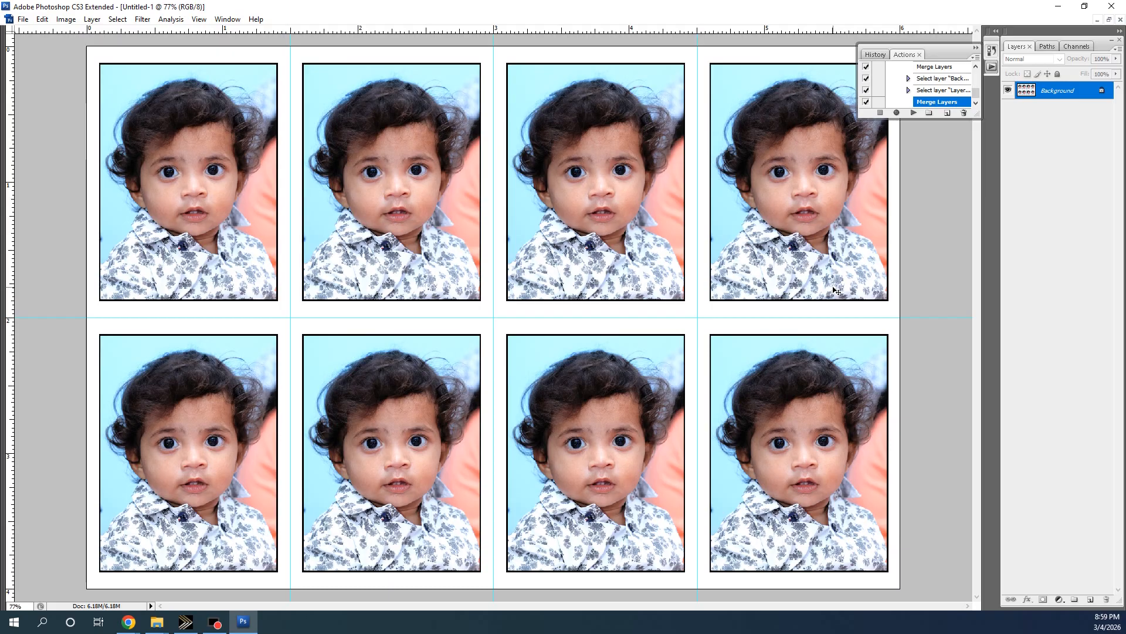
key("f")
key("f")
right_click(563, 230)
left_click(590, 235)
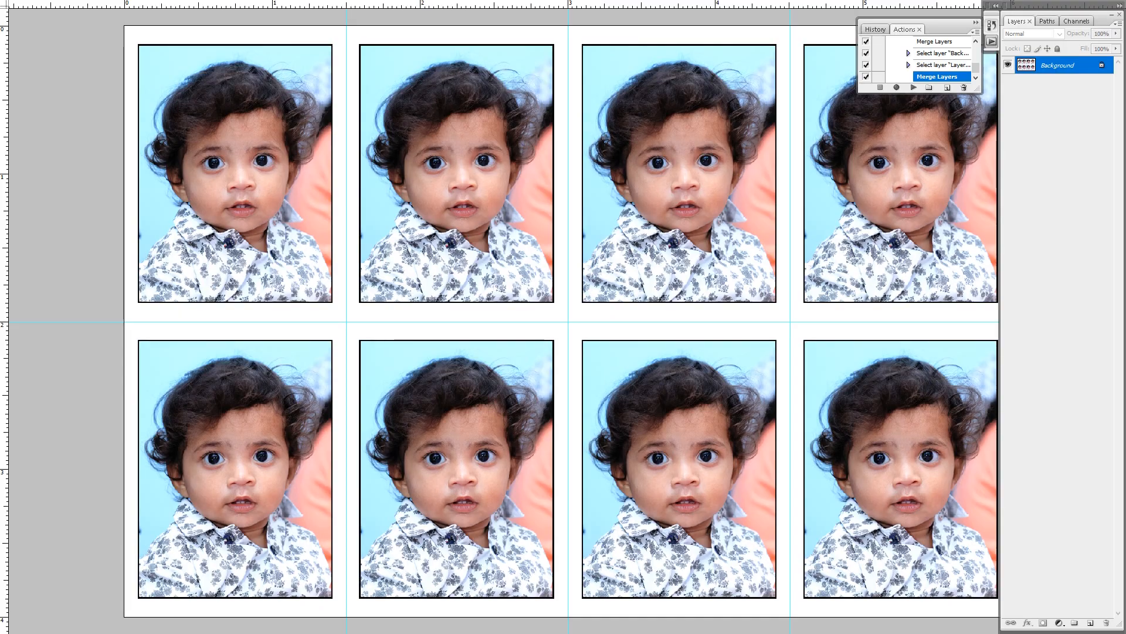
left_click_drag(361, 405, 359, 402)
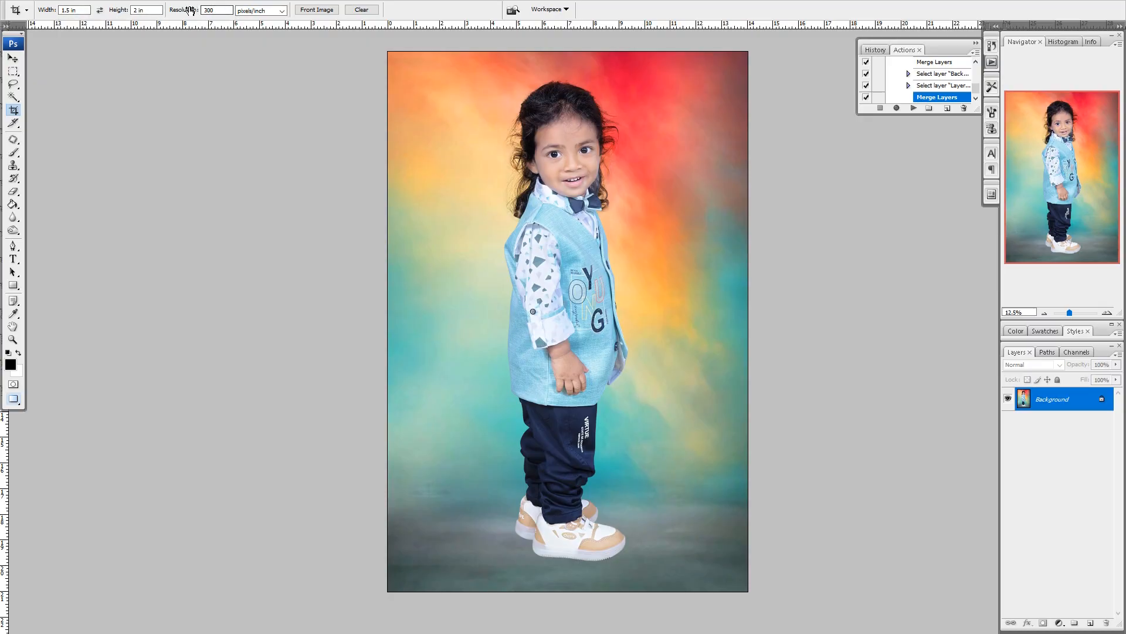
- Crop the photo of the child in the blue vest to a 1.5 × 2 in, 300 pixels/inch head-and-shoulders portrait
left_click_drag(447, 57, 711, 348)
left_click_drag(448, 348, 477, 307)
left_click_drag(665, 307, 646, 280)
key("Return")
key("ctrl+plus")
key("ctrl+plus")
key("ctrl+plus")
key("ctrl+plus")
key("ctrl+plus")
key("ctrl+plus")
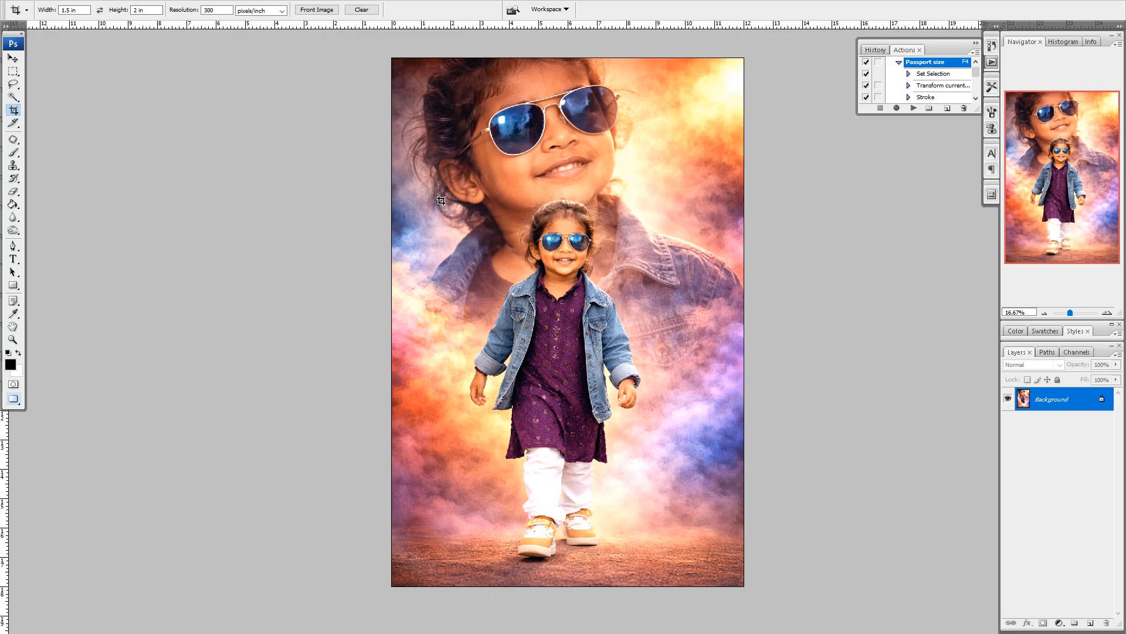
- Crop the photo of the walking child in the denim jacket to a 1.5 × 2 in, 300 pixels/inch upper-body portrait
left_click_drag(391, 58, 868, 537)
left_click_drag(390, 531, 471, 359)
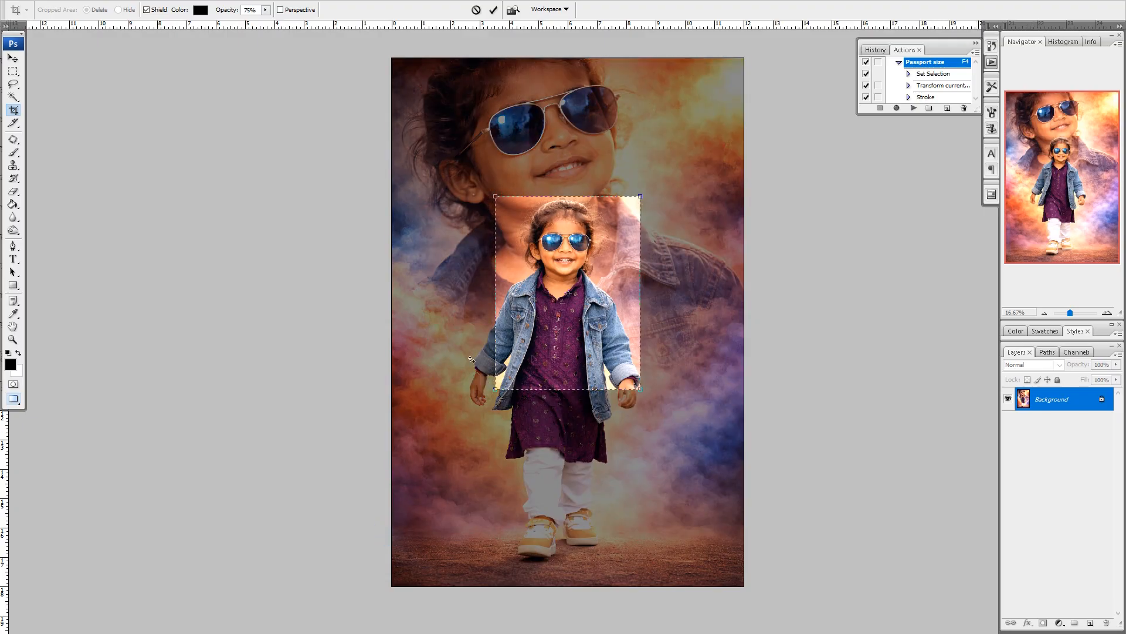
double_click(605, 308)
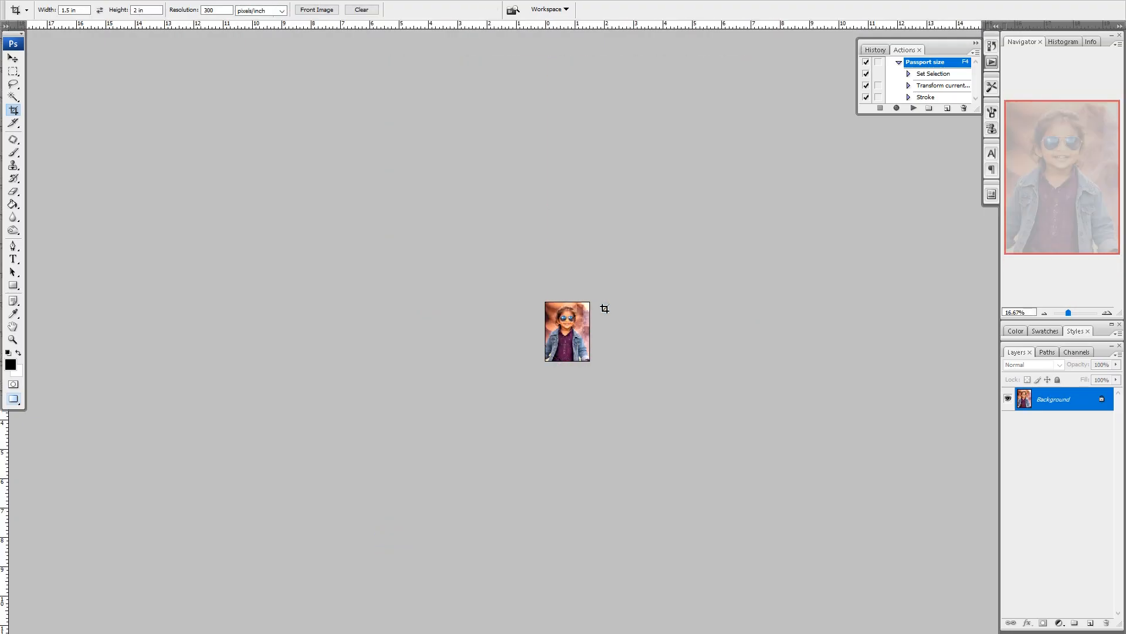
- Play the Passport size action on the cropped denim-jacket portrait
key("ctrl+plus")
key("ctrl+plus")
key("ctrl+plus")
key("ctrl+plus")
key("ctrl+plus")
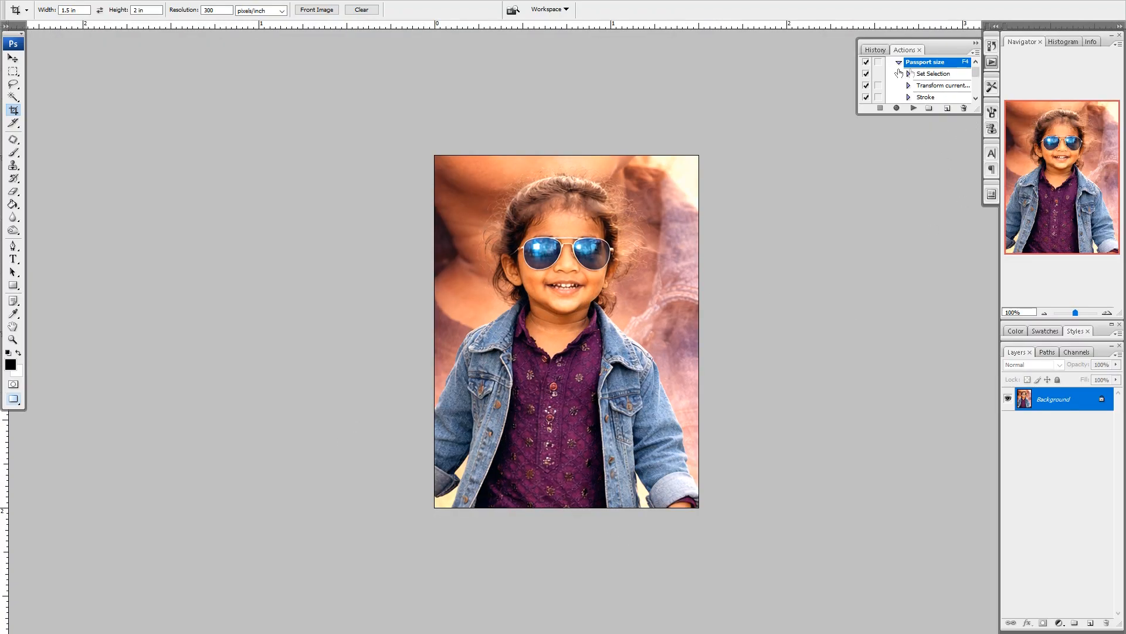
left_click(914, 110)
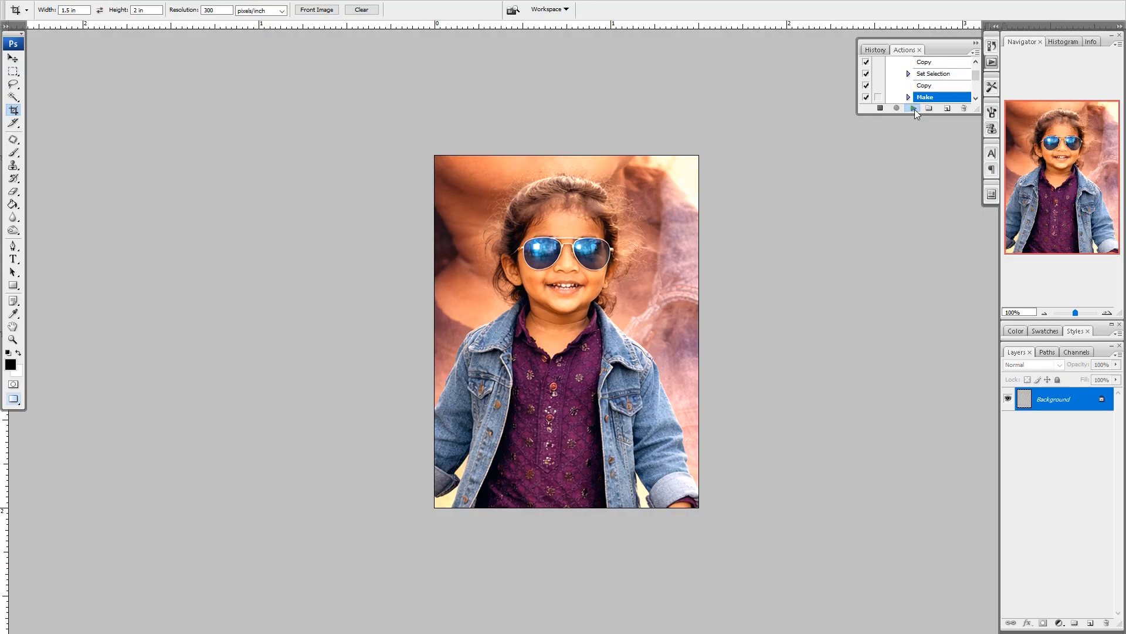